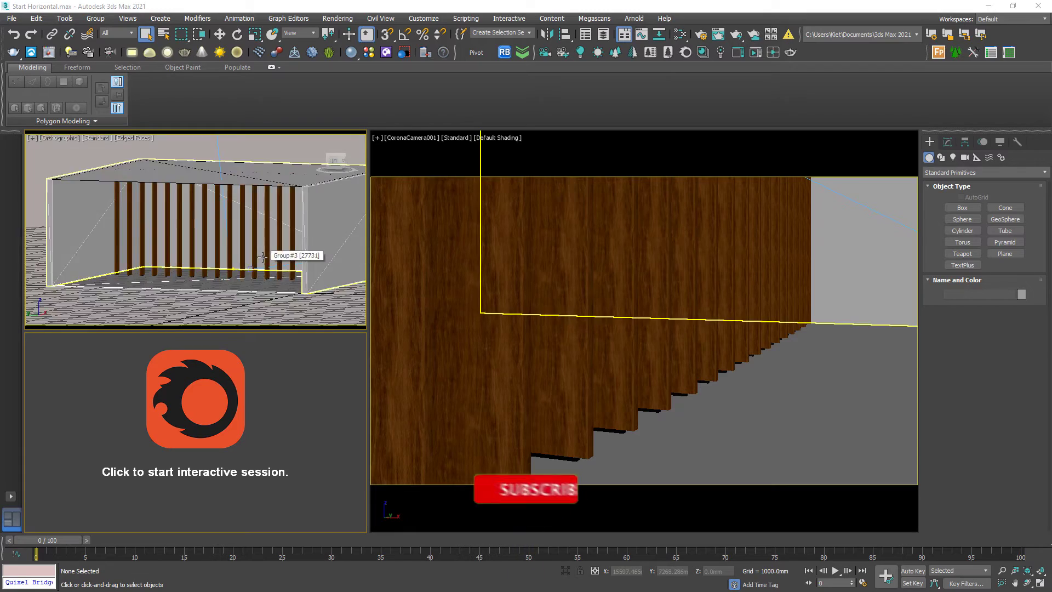
- Examine the room model, its row of wooden slats and the Corona sun from several angles
{"action": "scroll", "coordinate": [230, 237], "scroll_direction": "up", "scroll_amount": 6}
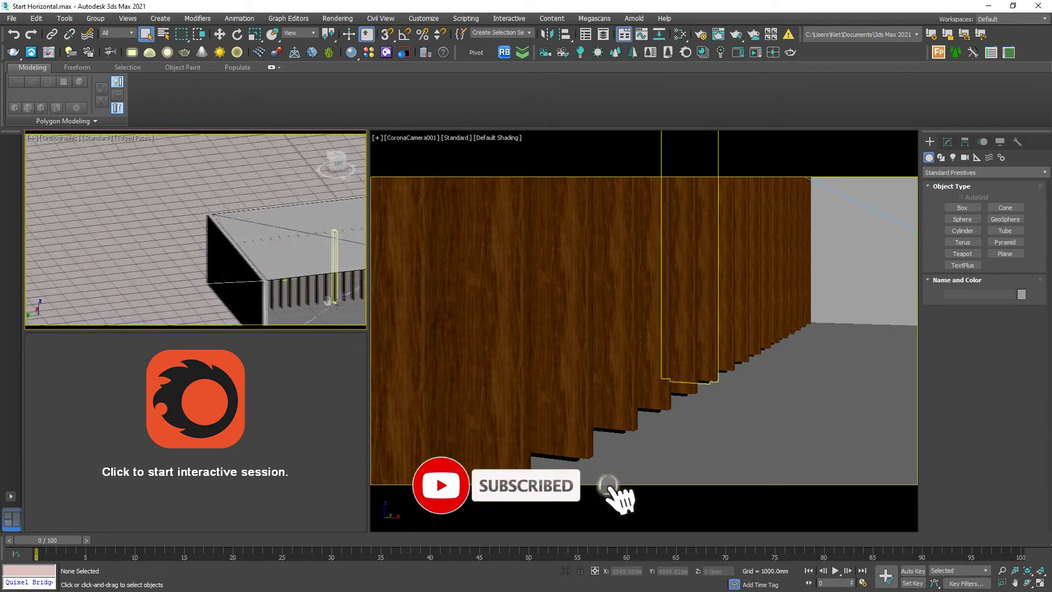
{"action": "left_click", "coordinate": [241, 283]}
{"action": "middle_click_drag", "start_coordinate": [242, 284], "coordinate": [296, 262], "text": "alt"}
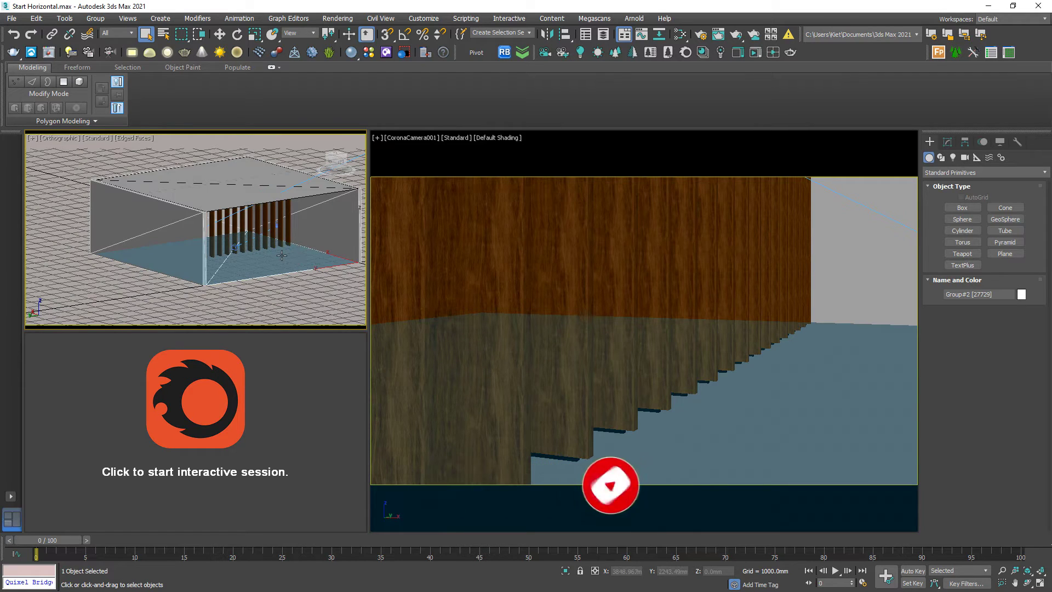
{"action": "left_click", "coordinate": [280, 228]}
{"action": "left_click", "coordinate": [271, 231]}
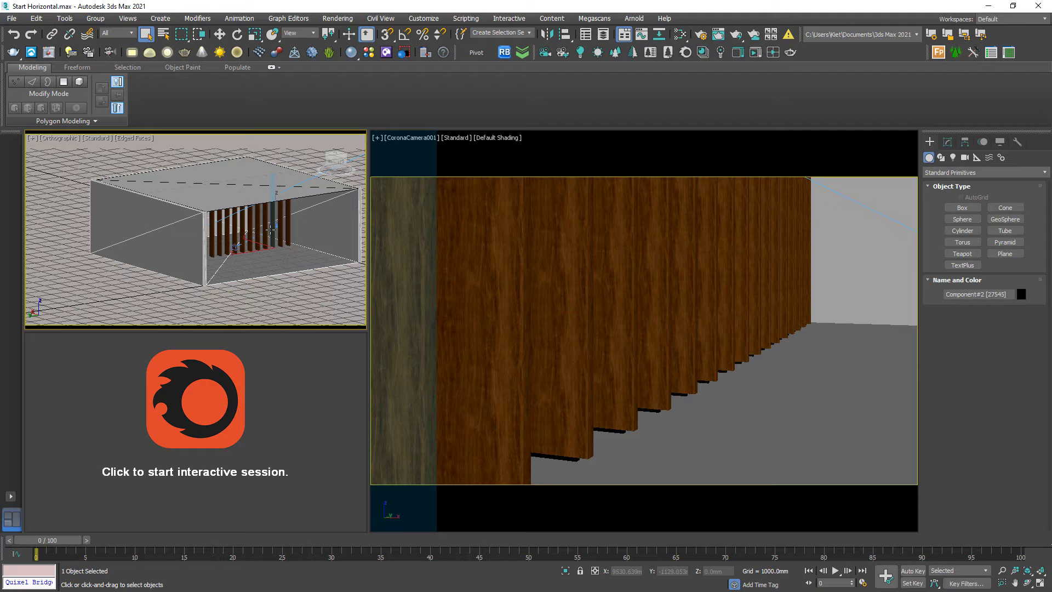
{"action": "middle_click_drag", "start_coordinate": [289, 206], "coordinate": [207, 241]}
{"action": "left_click", "coordinate": [298, 180]}
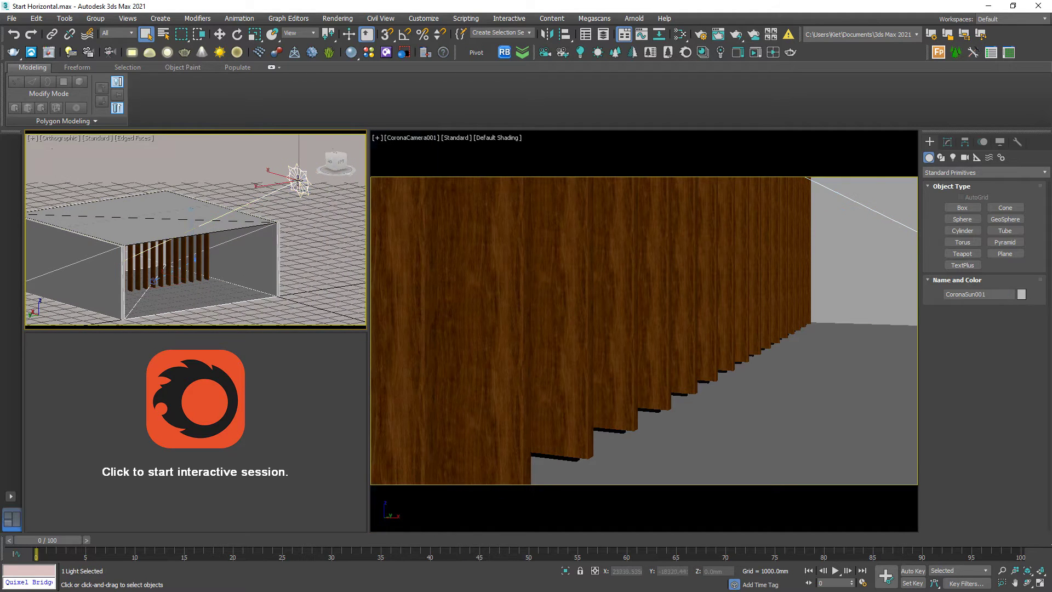
{"action": "scroll", "coordinate": [225, 189], "scroll_direction": "up", "scroll_amount": 10}
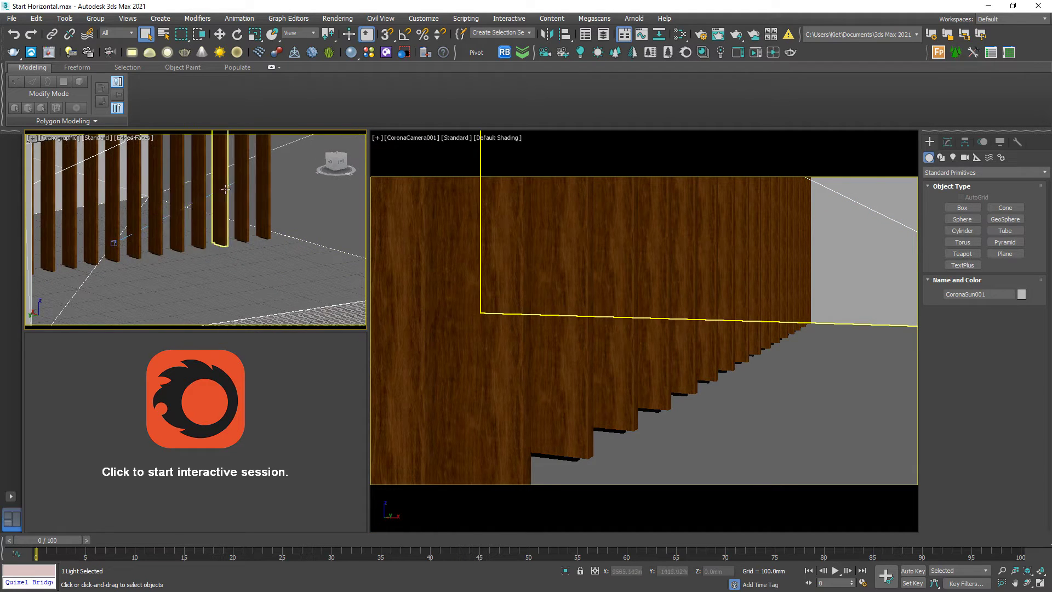
{"action": "scroll", "coordinate": [225, 189], "scroll_direction": "up", "scroll_amount": 2}
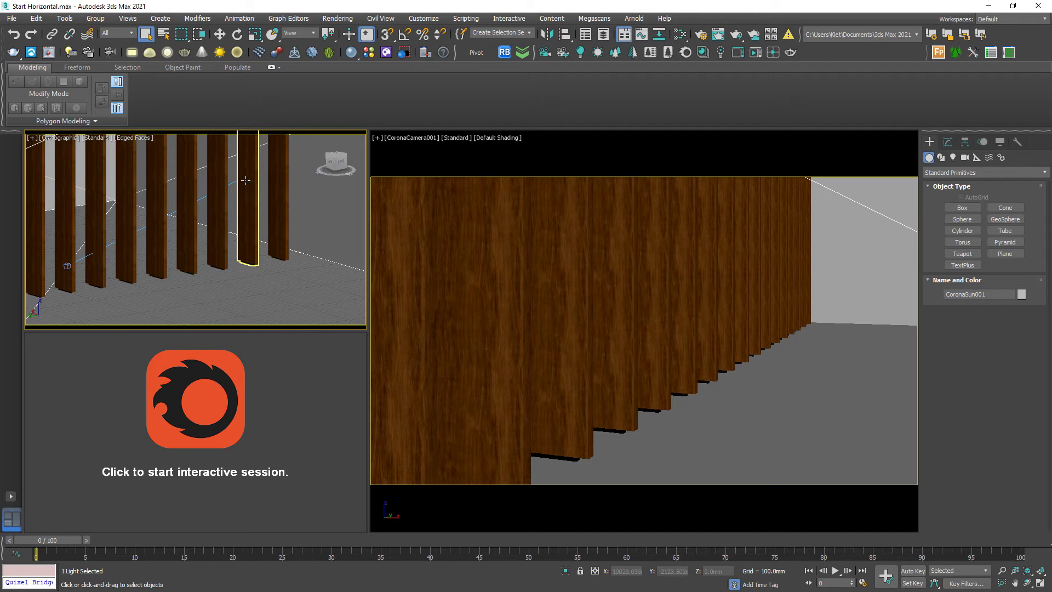
{"action": "scroll", "coordinate": [193, 187], "scroll_direction": "down", "scroll_amount": 8}
{"action": "middle_click_drag", "start_coordinate": [193, 186], "coordinate": [254, 231], "text": "alt"}
- Switch the orthographic view to perspective, frame the room with its sun, and start the Corona interactive rendering
{"action": "key", "text": "p"}
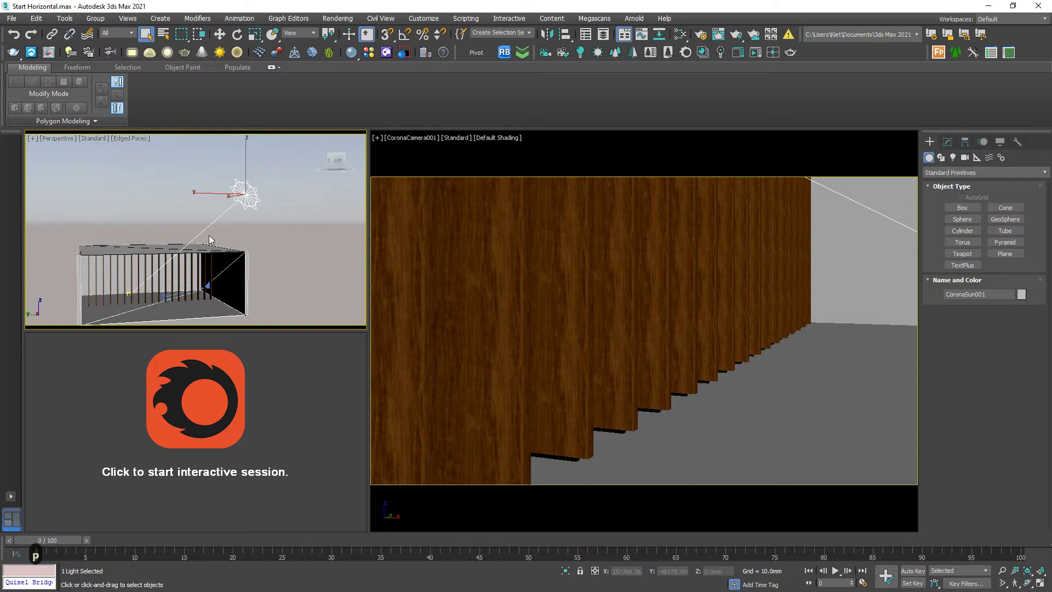
{"action": "middle_click_drag", "start_coordinate": [241, 244], "coordinate": [270, 226]}
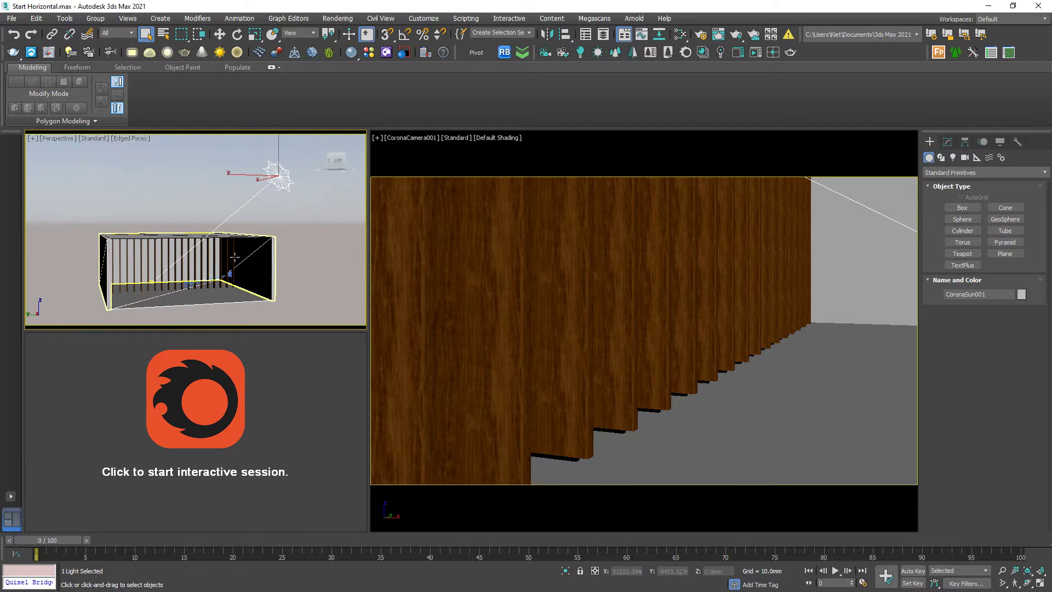
{"action": "middle_click_drag", "start_coordinate": [230, 265], "coordinate": [246, 246]}
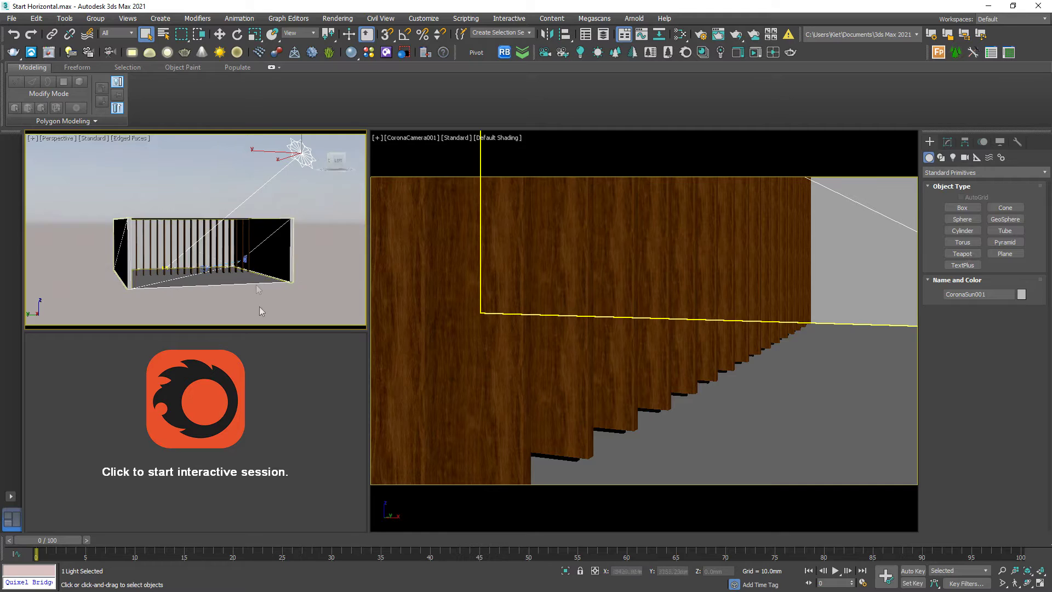
{"action": "left_click", "coordinate": [259, 432]}
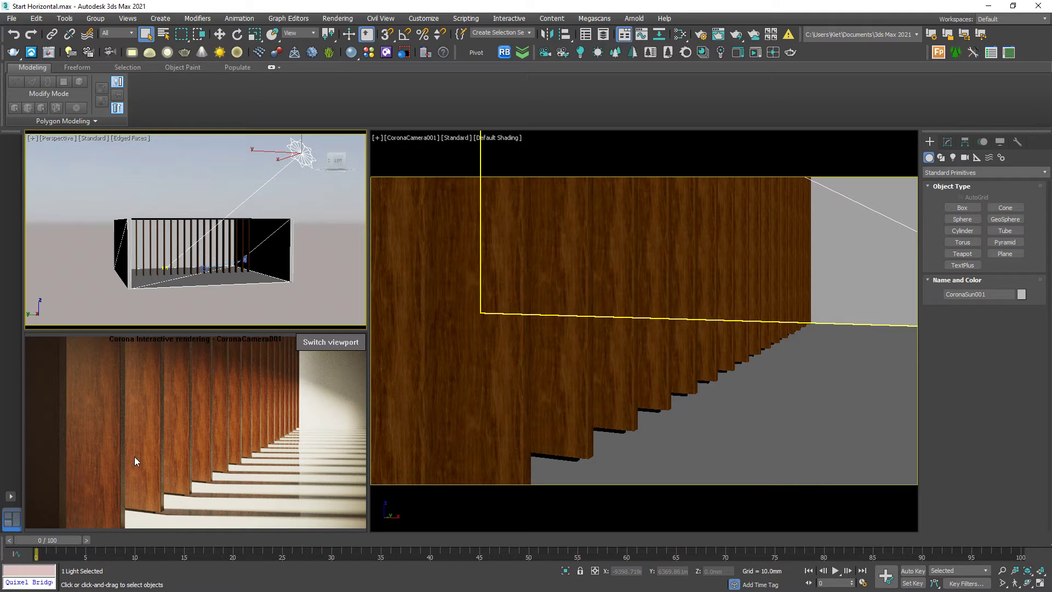
{"action": "key", "text": "ctrl+2"}
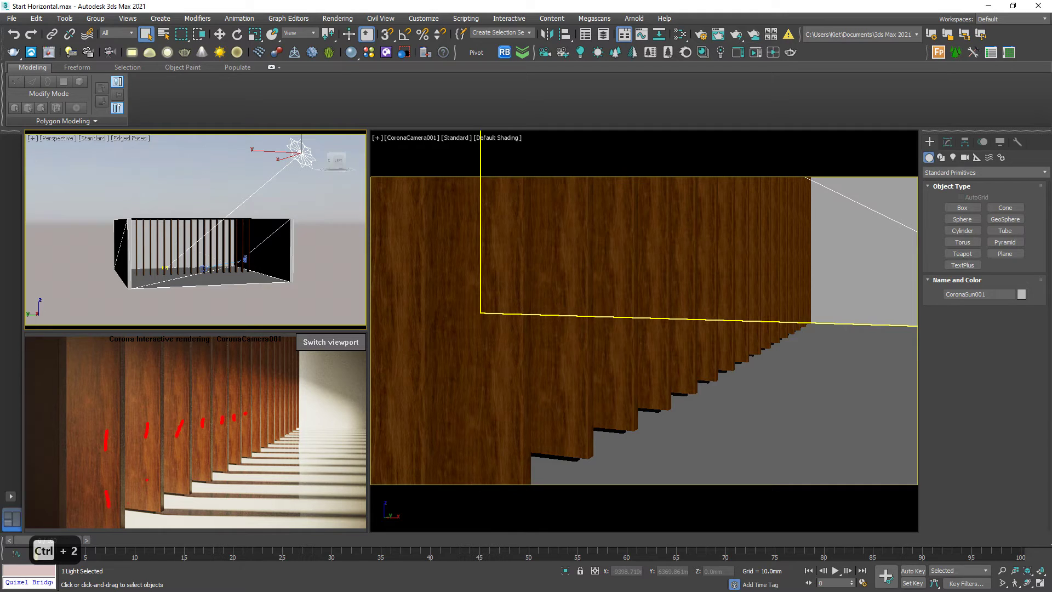
{"action": "left_click_drag", "start_coordinate": [180, 464], "coordinate": [180, 480]}
{"action": "key", "text": "Escape"}
{"action": "key", "text": "Escape"}
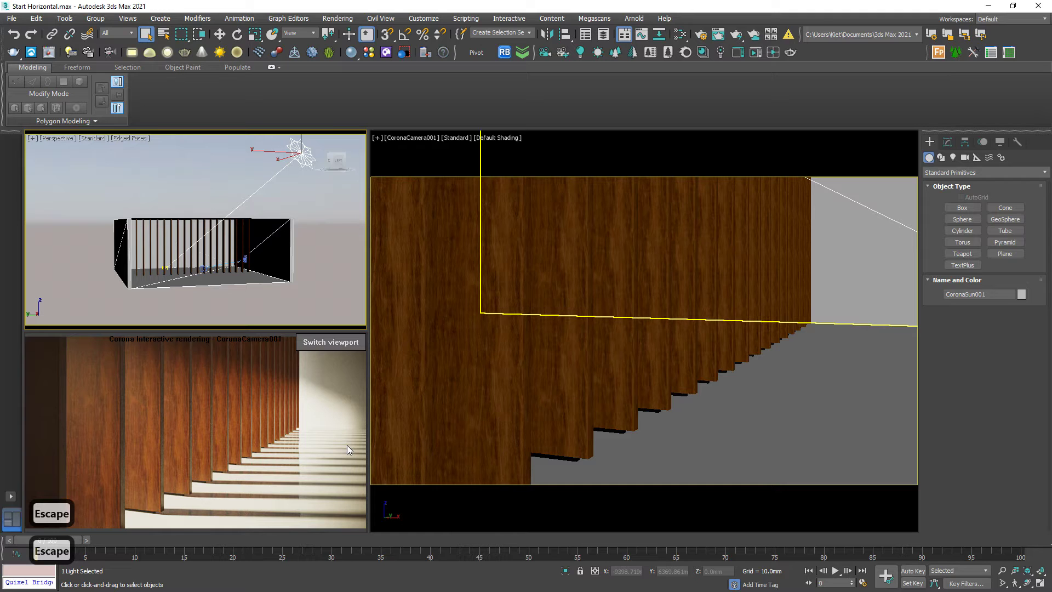
- Open the Slate Material Editor and examine how Wood Bamboo and Color A08 feed MultiMat_1, comparing them with the slats up close
{"action": "key", "text": "m"}
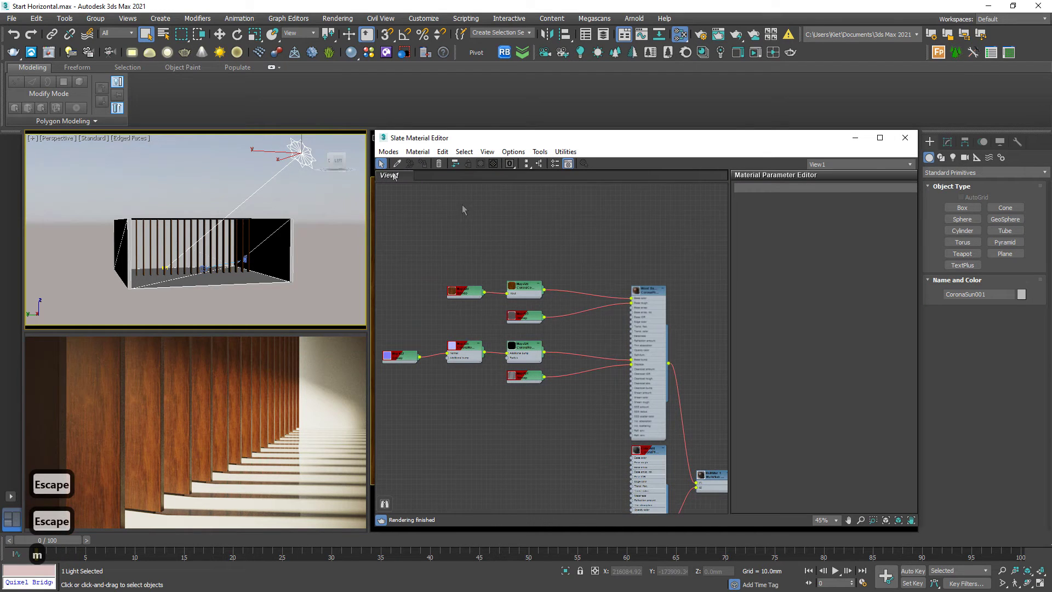
{"action": "scroll", "coordinate": [557, 324], "scroll_direction": "up", "scroll_amount": 2}
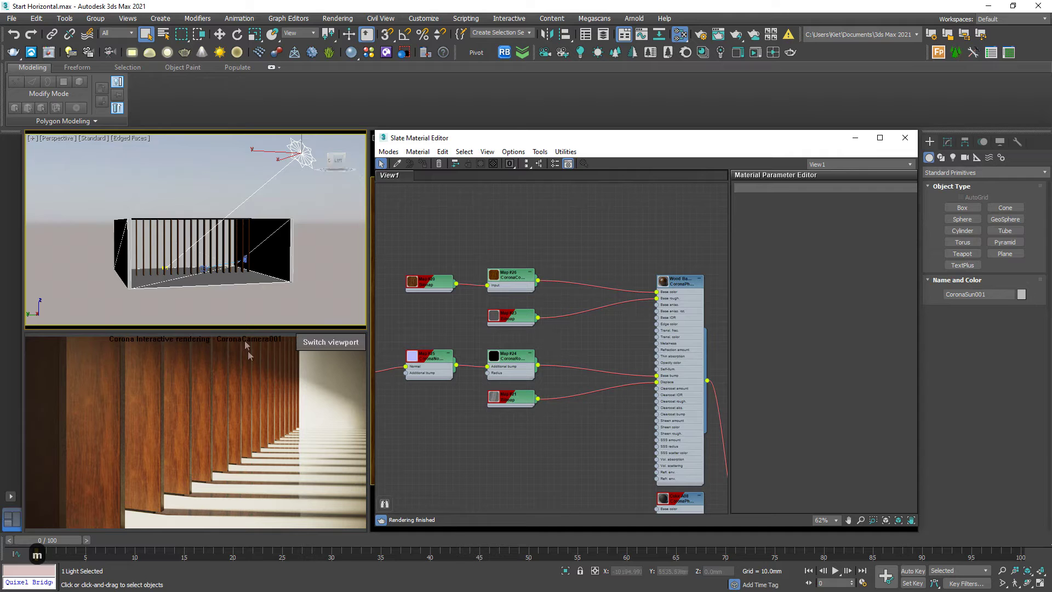
{"action": "scroll", "coordinate": [220, 260], "scroll_direction": "up", "scroll_amount": 5}
{"action": "scroll", "coordinate": [221, 259], "scroll_direction": "up", "scroll_amount": 3}
{"action": "middle_click_drag", "start_coordinate": [598, 363], "coordinate": [372, 123]}
{"action": "scroll", "coordinate": [512, 274], "scroll_direction": "up", "scroll_amount": 3}
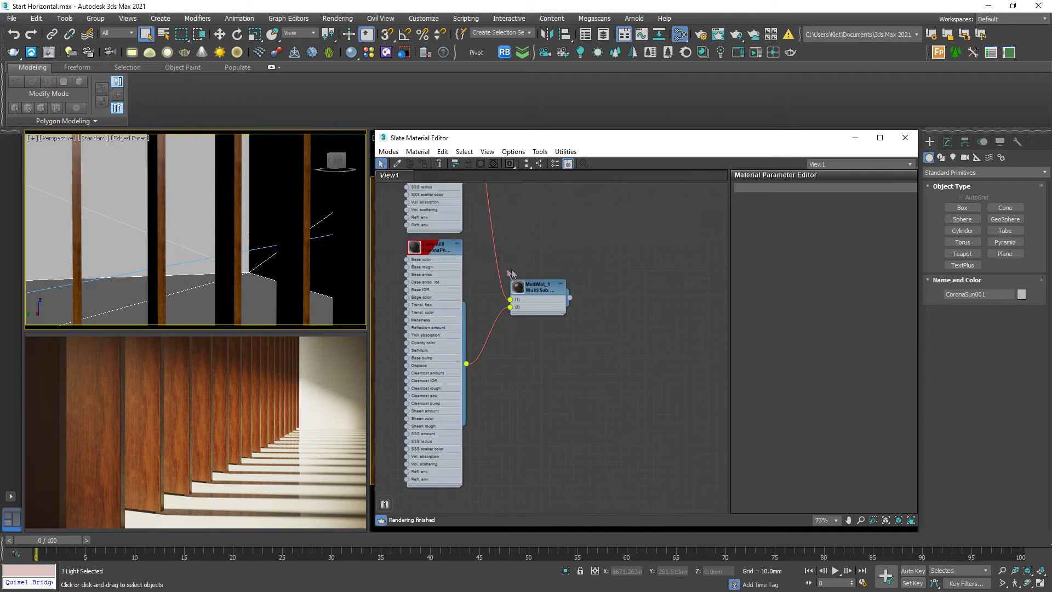
{"action": "middle_click_drag", "start_coordinate": [534, 303], "coordinate": [659, 371]}
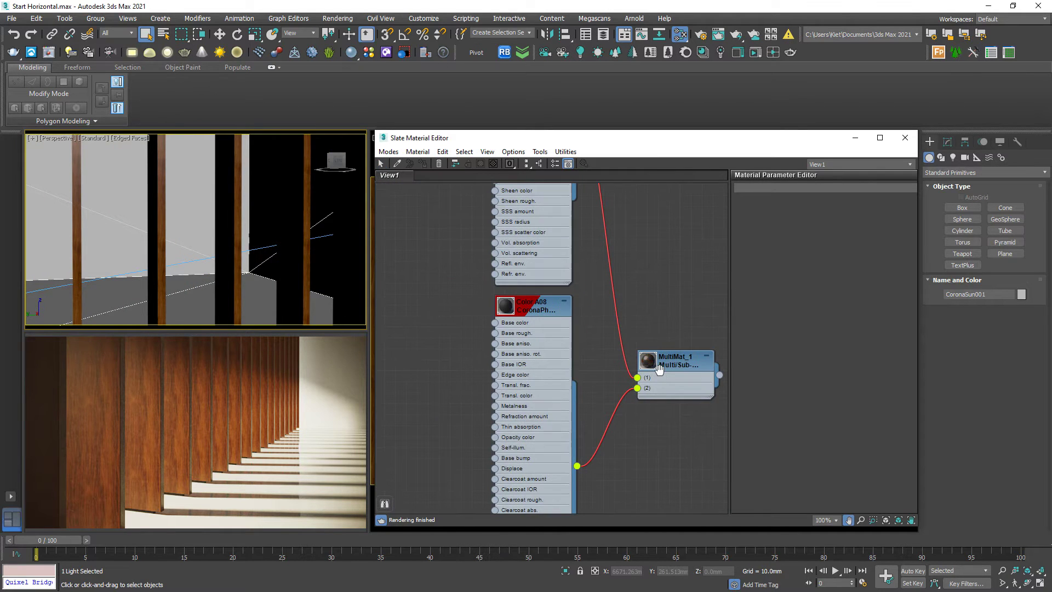
{"action": "middle_click_drag", "start_coordinate": [521, 190], "coordinate": [541, 483]}
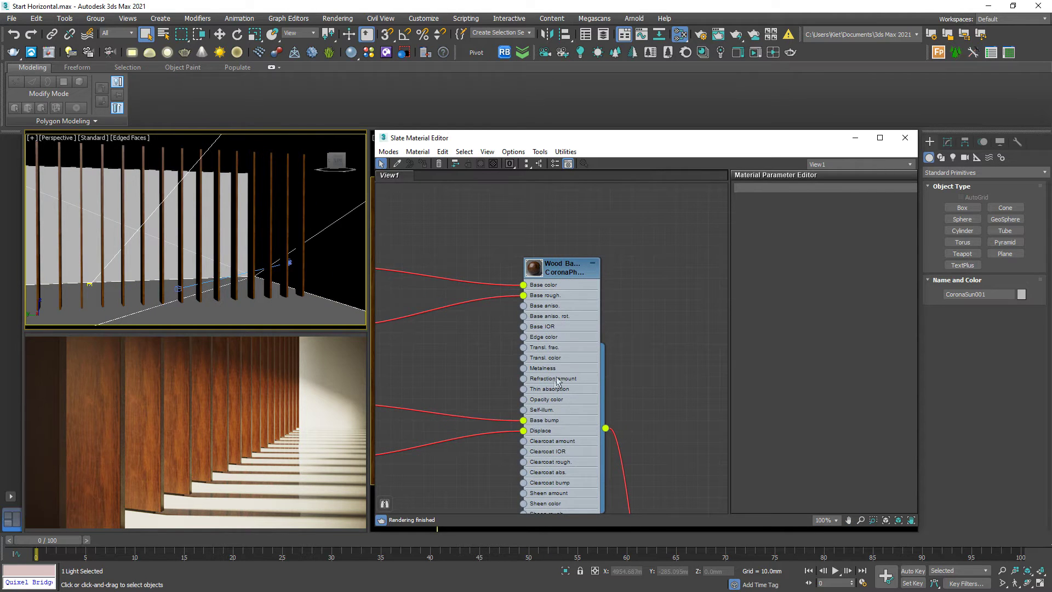
{"action": "middle_click_drag", "start_coordinate": [548, 367], "coordinate": [544, 185]}
{"action": "scroll", "coordinate": [303, 270], "scroll_direction": "up", "scroll_amount": 5}
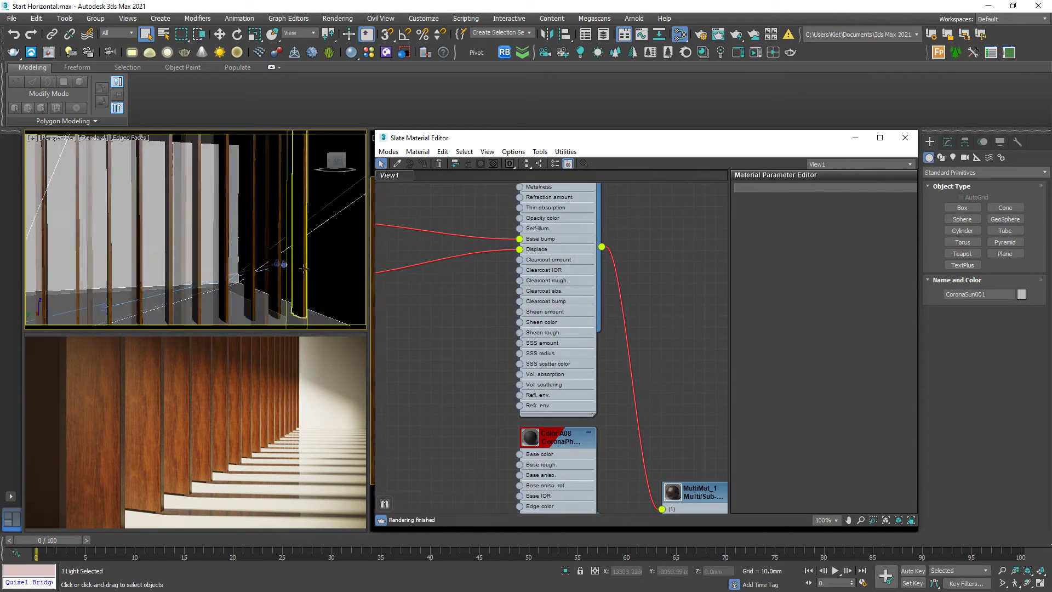
{"action": "middle_click_drag", "start_coordinate": [481, 383], "coordinate": [469, 273]}
{"action": "scroll", "coordinate": [512, 333], "scroll_direction": "up", "scroll_amount": 1}
{"action": "middle_click_drag", "start_coordinate": [262, 296], "coordinate": [269, 231]}
{"action": "scroll", "coordinate": [291, 170], "scroll_direction": "up", "scroll_amount": 3}
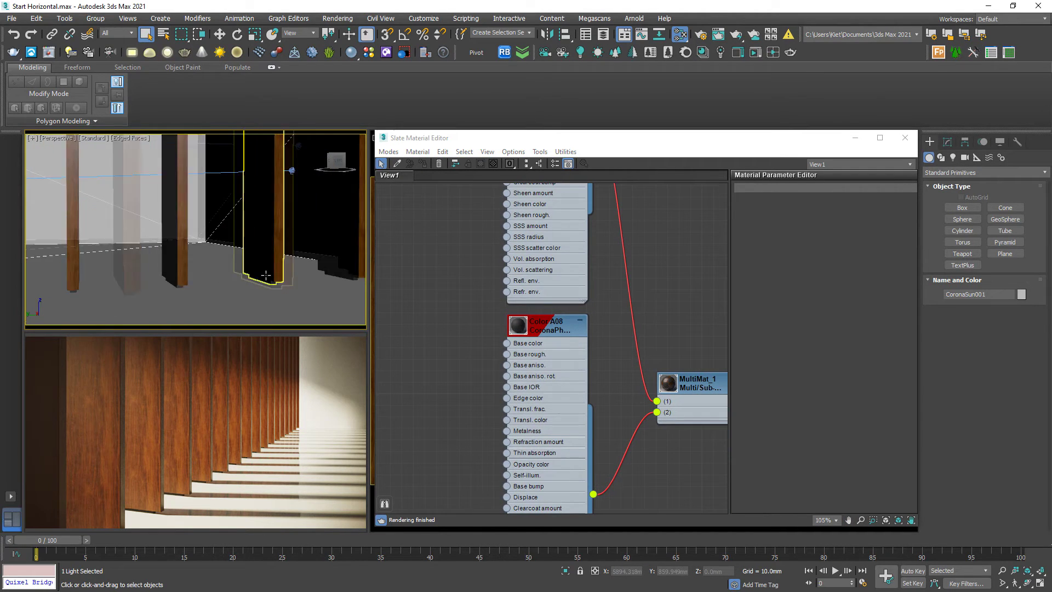
{"action": "scroll", "coordinate": [283, 296], "scroll_direction": "up", "scroll_amount": 4}
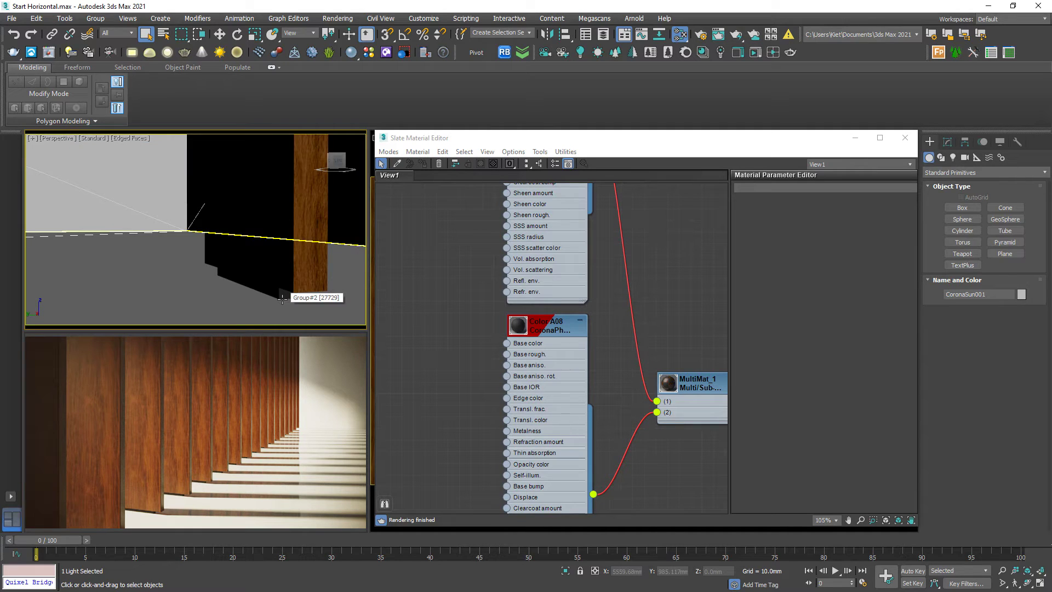
{"action": "scroll", "coordinate": [455, 299], "scroll_direction": "down", "scroll_amount": 4}
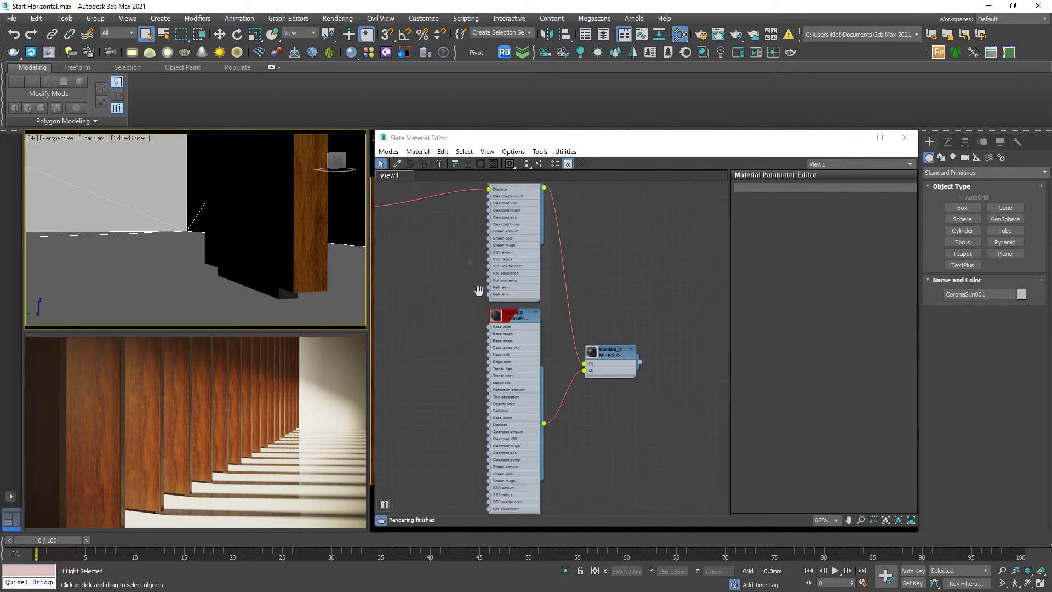
- Add a CoronaUvwRandomizer map fed by the color correction map and connect it to Wood Bamboo's base color
{"action": "middle_click_drag", "start_coordinate": [479, 290], "coordinate": [526, 477]}
{"action": "middle_click_drag", "start_coordinate": [505, 350], "coordinate": [505, 406]}
{"action": "middle_click_drag", "start_coordinate": [458, 354], "coordinate": [495, 398]}
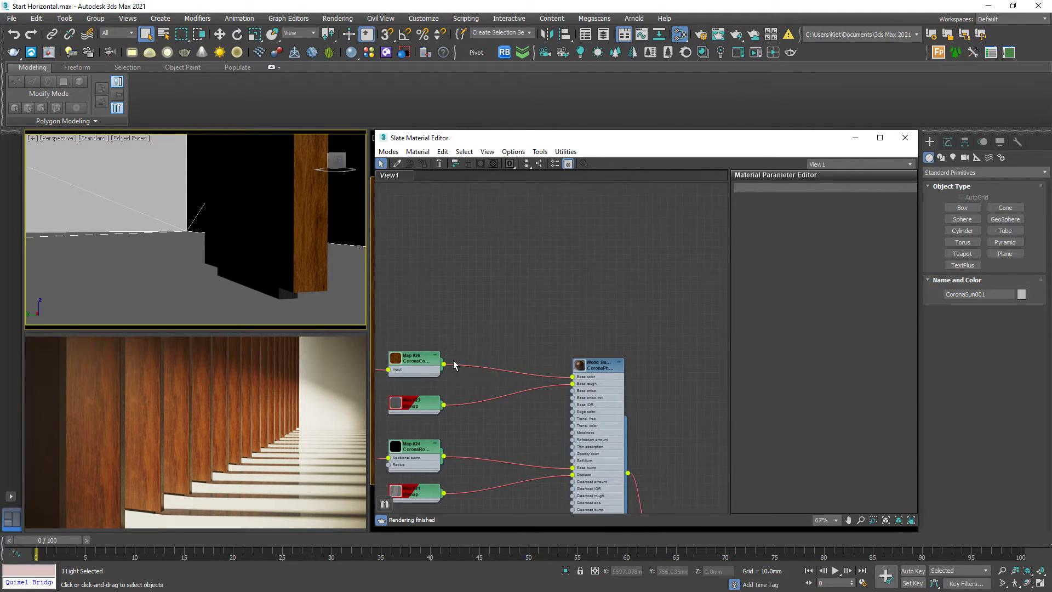
{"action": "scroll", "coordinate": [453, 364], "scroll_direction": "up", "scroll_amount": 3}
{"action": "left_click_drag", "start_coordinate": [441, 364], "coordinate": [495, 313]}
{"action": "mouse_move", "coordinate": [519, 330]}
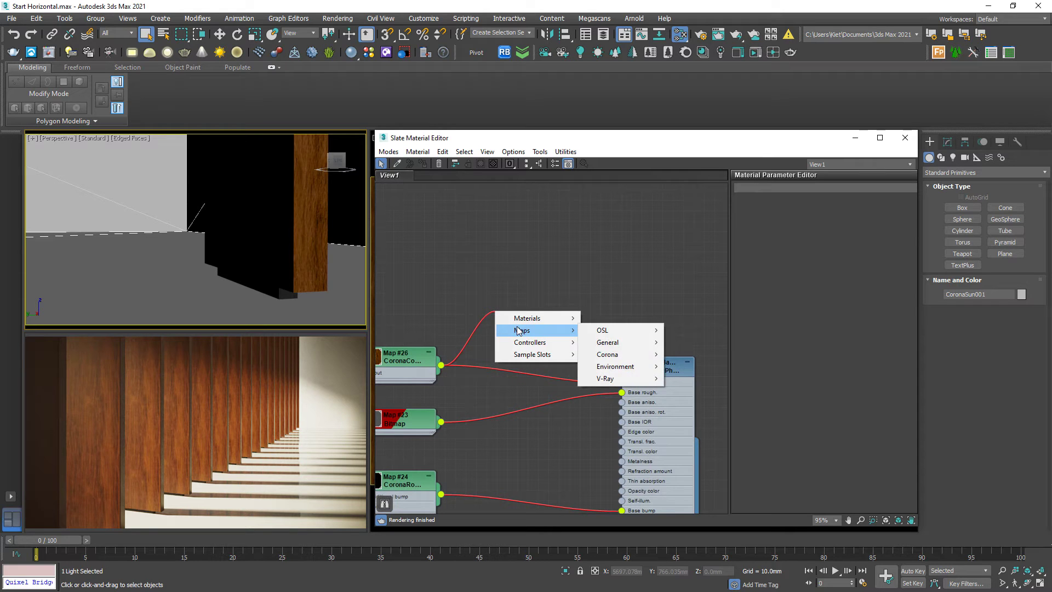
{"action": "mouse_move", "coordinate": [614, 354]}
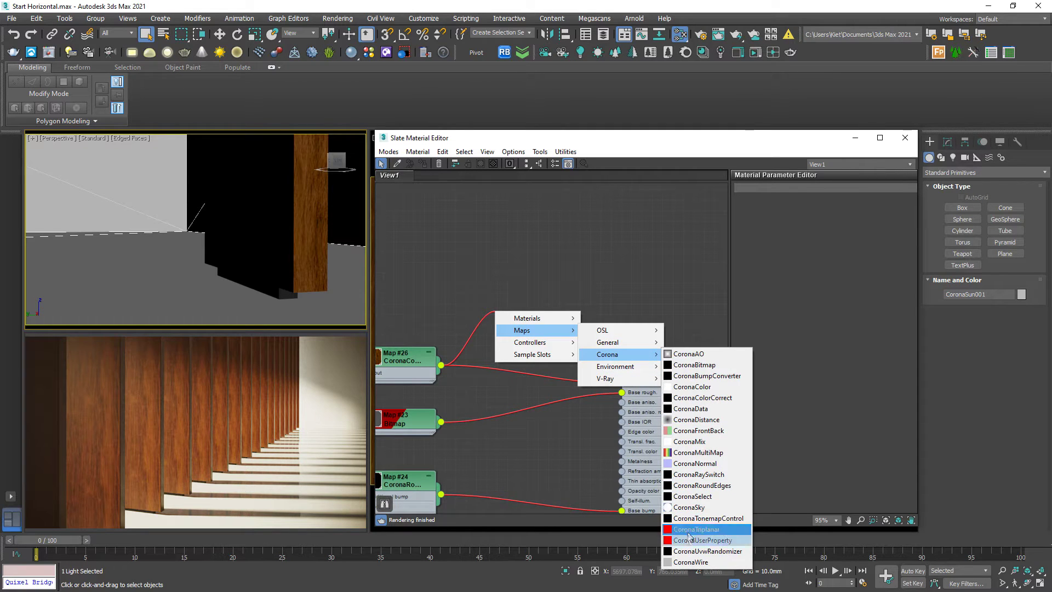
{"action": "left_click", "coordinate": [702, 550]}
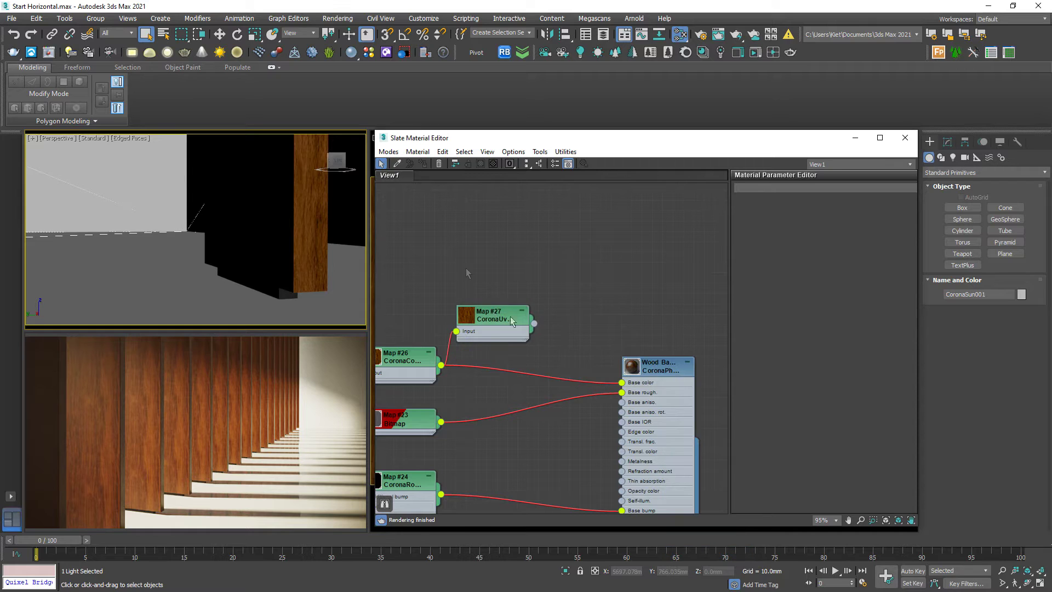
{"action": "left_click_drag", "start_coordinate": [512, 322], "coordinate": [622, 382]}
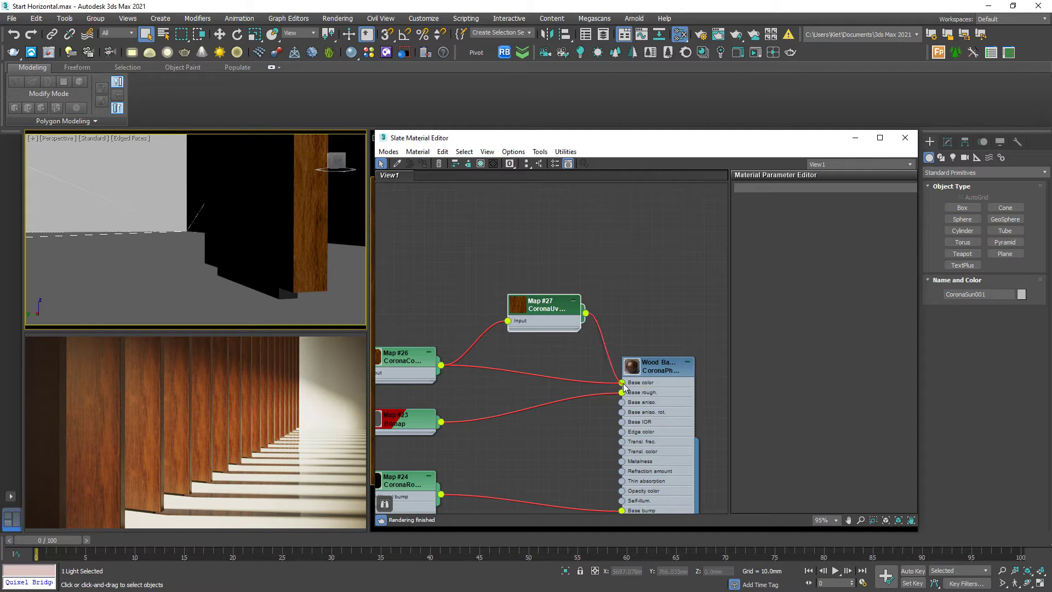
- Delete the map connections to Wood Bamboo's base roughness, base bump and displacement inputs
{"action": "middle_click_drag", "start_coordinate": [484, 345], "coordinate": [495, 262]}
{"action": "left_click_drag", "start_coordinate": [518, 255], "coordinate": [483, 452]}
{"action": "key", "text": "Delete"}
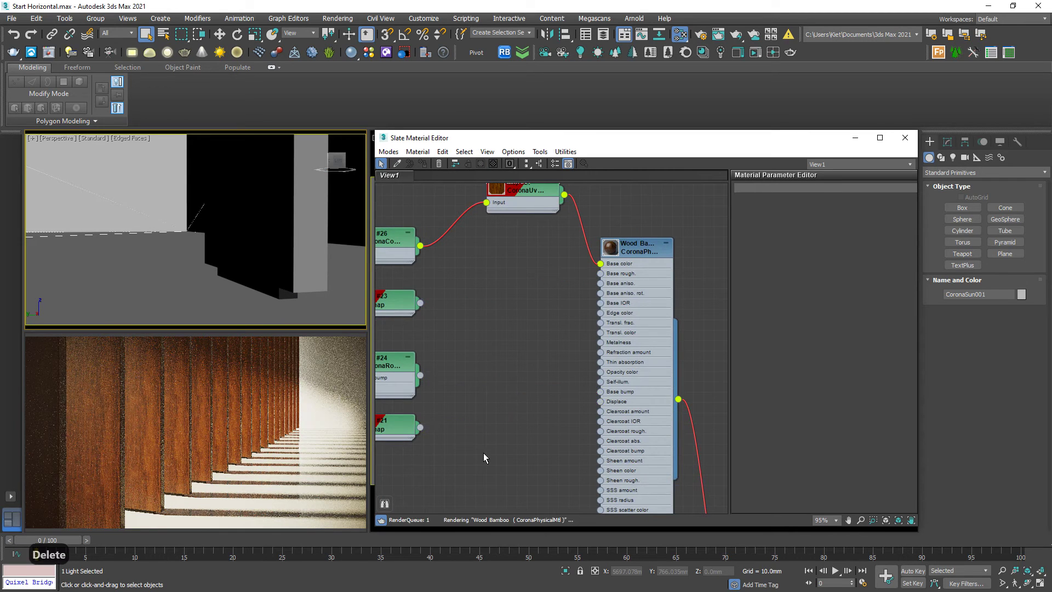
- Set the base layer roughness of the Wood Bamboo material to 1
{"action": "middle_click_drag", "start_coordinate": [483, 453], "coordinate": [445, 492]}
{"action": "double_click", "coordinate": [603, 297]}
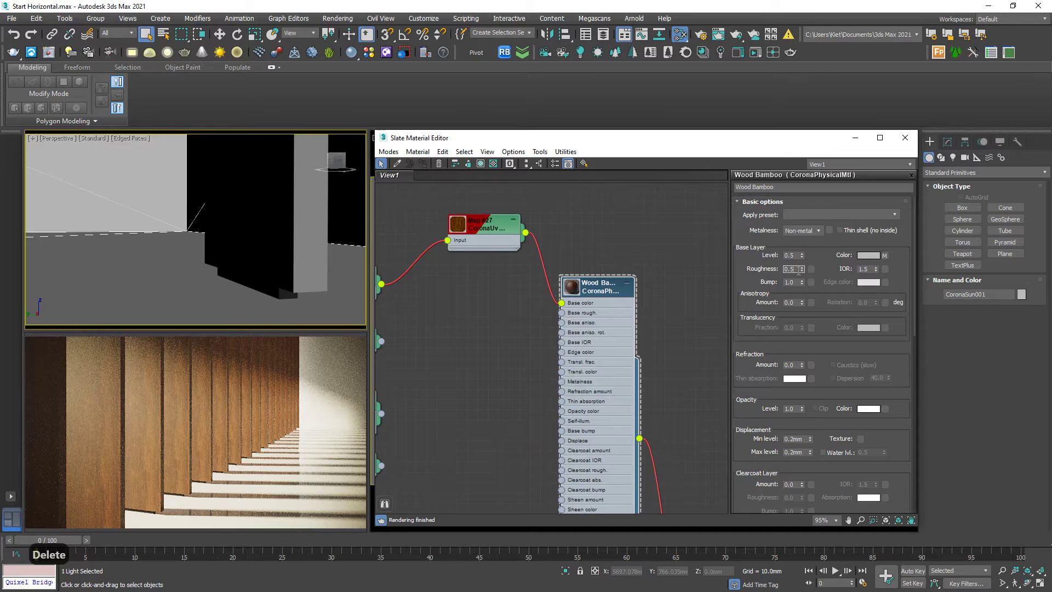
{"action": "type", "text": "1"}
{"action": "key", "text": "Return"}
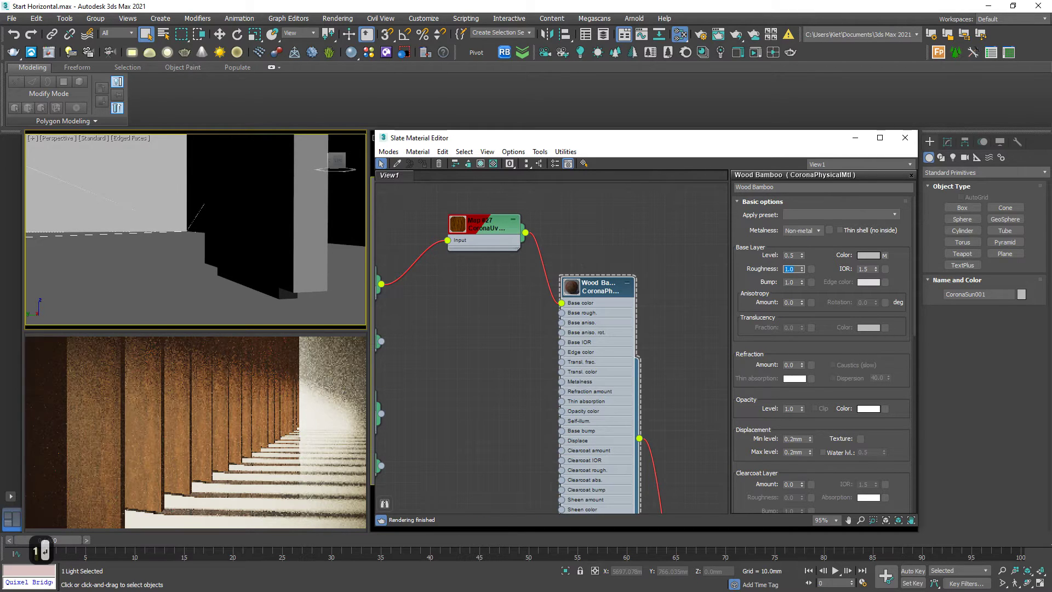
- Set the upper limits of the U offset and V offset in the CoronaUvwRandomizer map to 100
{"action": "middle_click_drag", "start_coordinate": [528, 320], "coordinate": [571, 323]}
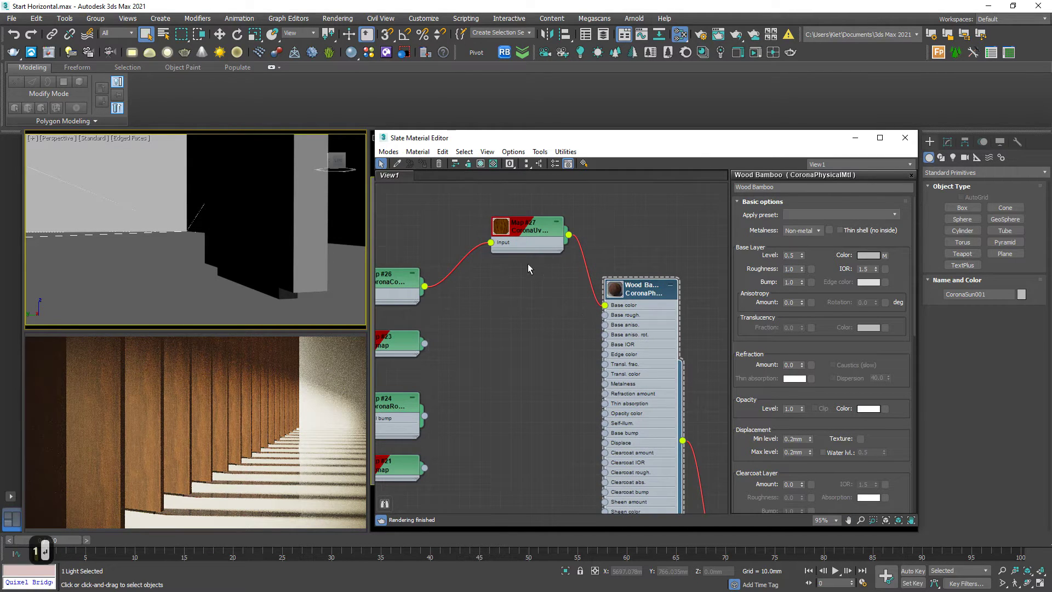
{"action": "middle_click_drag", "start_coordinate": [513, 235], "coordinate": [531, 271]}
{"action": "left_click", "coordinate": [550, 274]}
{"action": "left_click", "coordinate": [826, 251]}
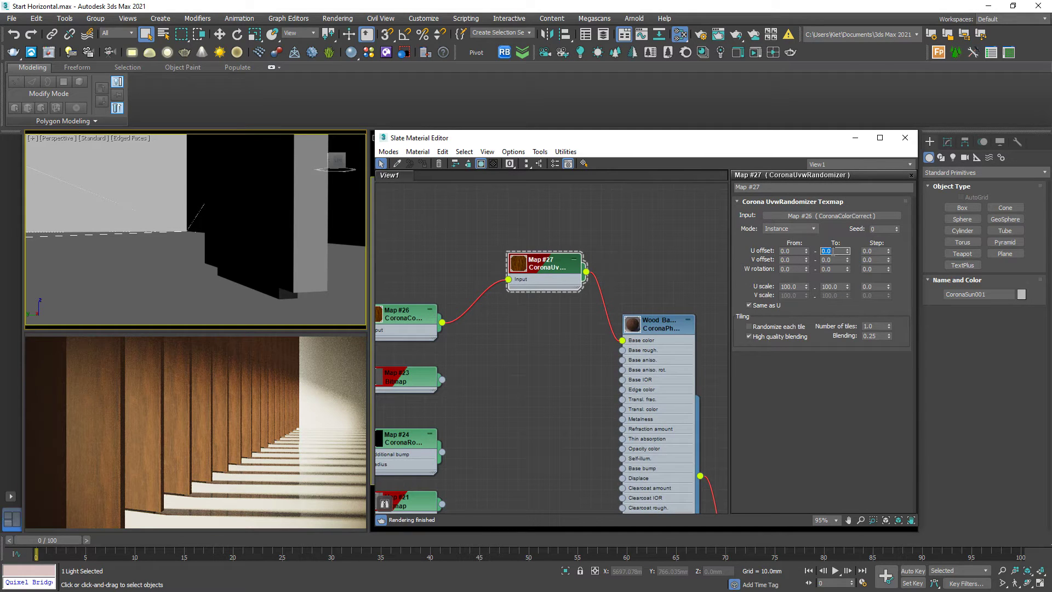
{"action": "type", "text": "100"}
{"action": "key", "text": "Tab"}
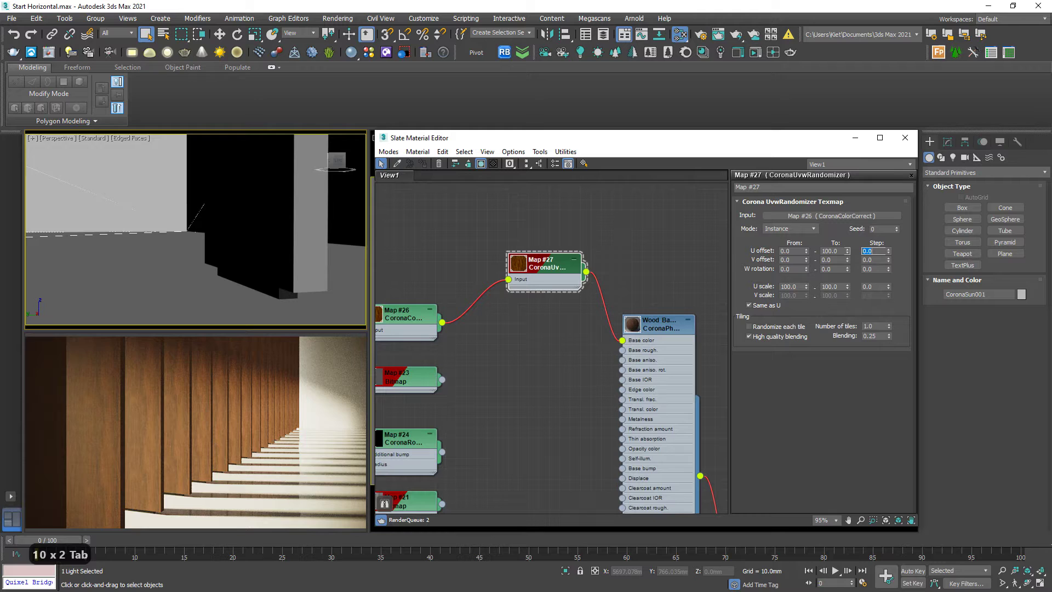
{"action": "key", "text": "Tab"}
{"action": "key", "text": "Tab"}
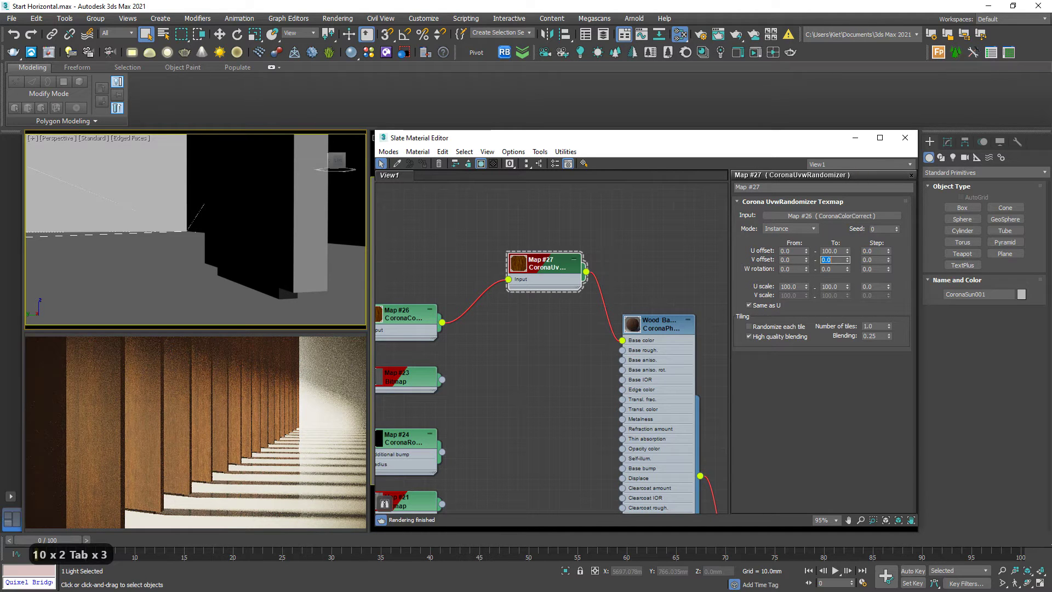
{"action": "type", "text": "100"}
{"action": "key", "text": "Return"}
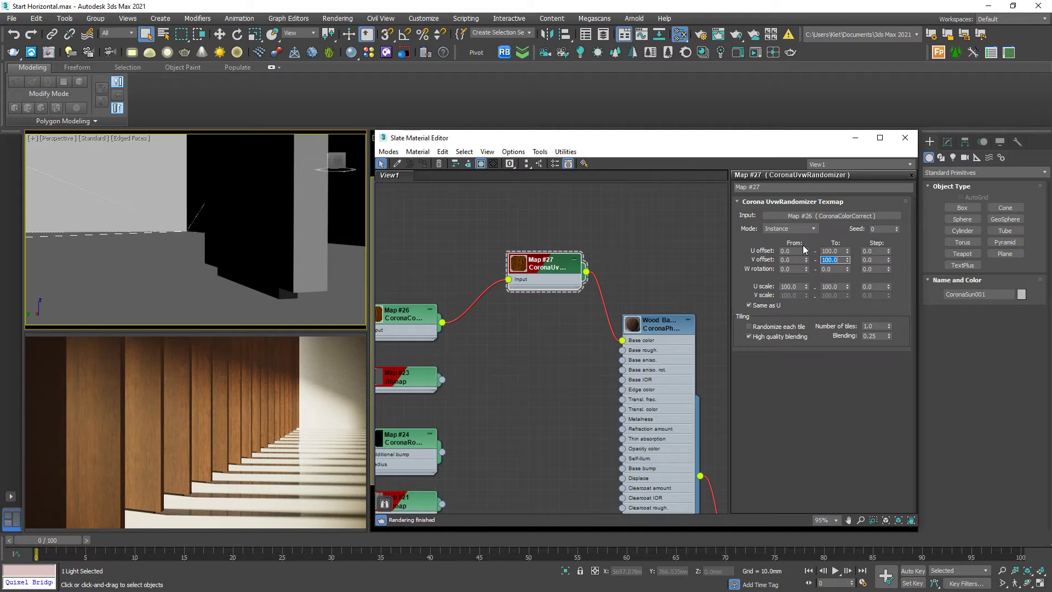
{"action": "mouse_move", "coordinate": [154, 471]}
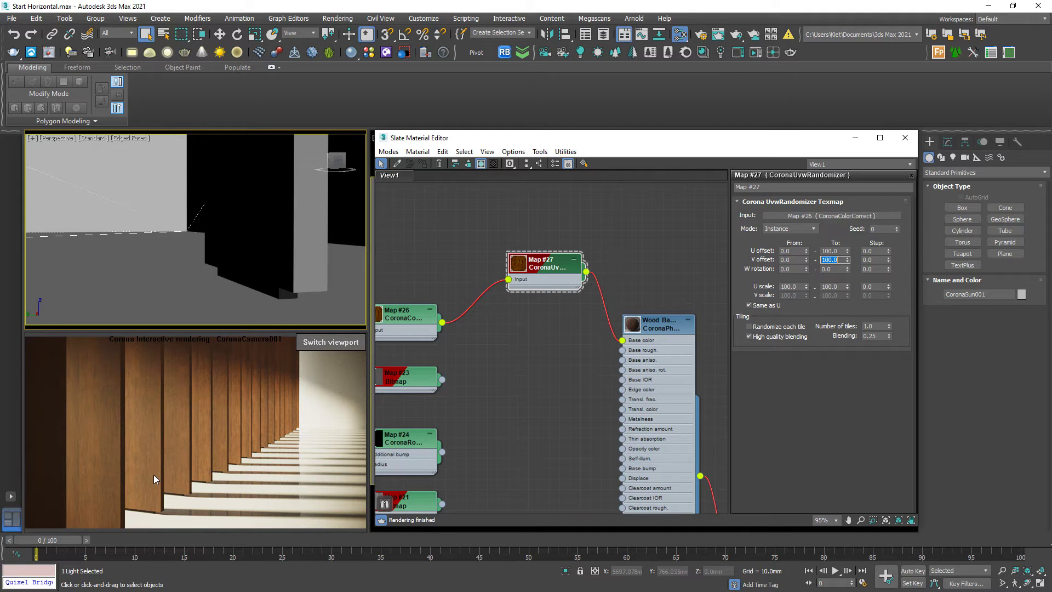
- Make three copies of the CoronaUvwRandomizer map and place them in a column below the original
{"action": "middle_click_drag", "start_coordinate": [492, 351], "coordinate": [472, 295]}
{"action": "left_click_drag", "start_coordinate": [518, 217], "coordinate": [545, 479], "text": "shift"}
{"action": "middle_click_drag", "start_coordinate": [460, 420], "coordinate": [506, 412]}
{"action": "scroll", "coordinate": [474, 328], "scroll_direction": "up", "scroll_amount": 1}
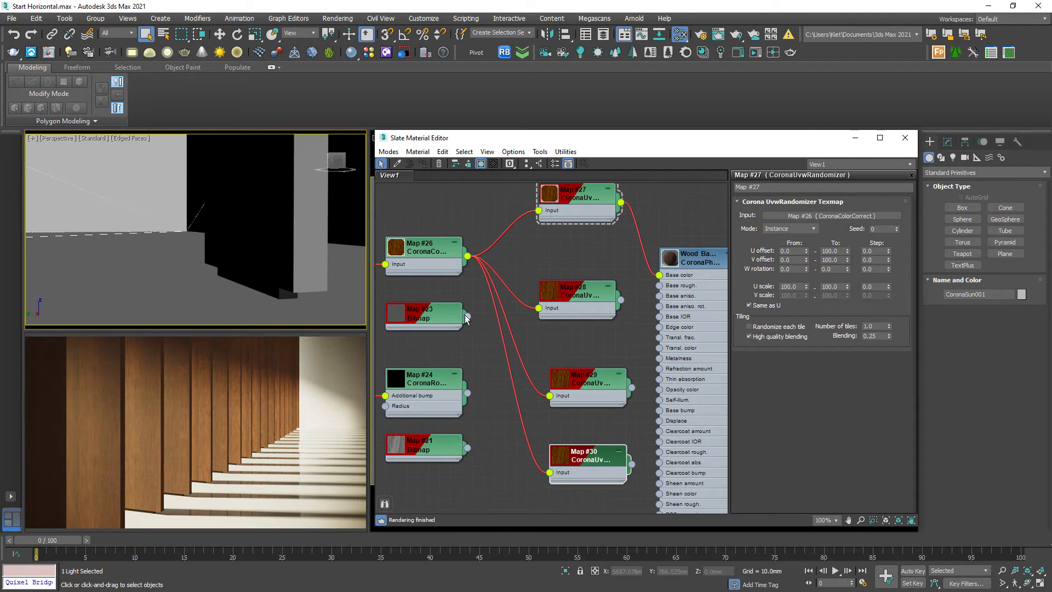
- Route Map #23, Map #24 and Map #21 through the three CoronaUvwRandomizer copies into Wood Bamboo's base roughness, base bump and displacement inputs
{"action": "left_click_drag", "start_coordinate": [467, 316], "coordinate": [539, 309]}
{"action": "left_click_drag", "start_coordinate": [468, 393], "coordinate": [550, 395]}
{"action": "left_click_drag", "start_coordinate": [468, 448], "coordinate": [550, 472]}
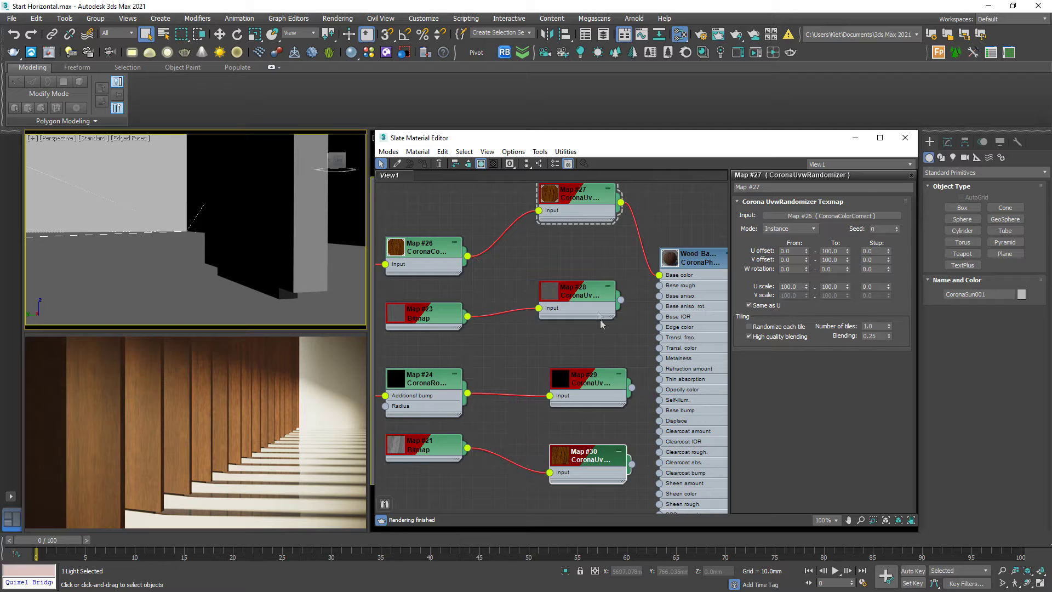
{"action": "left_click_drag", "start_coordinate": [621, 300], "coordinate": [659, 285]}
{"action": "left_click_drag", "start_coordinate": [632, 388], "coordinate": [660, 411]}
{"action": "left_click_drag", "start_coordinate": [631, 464], "coordinate": [660, 422]}
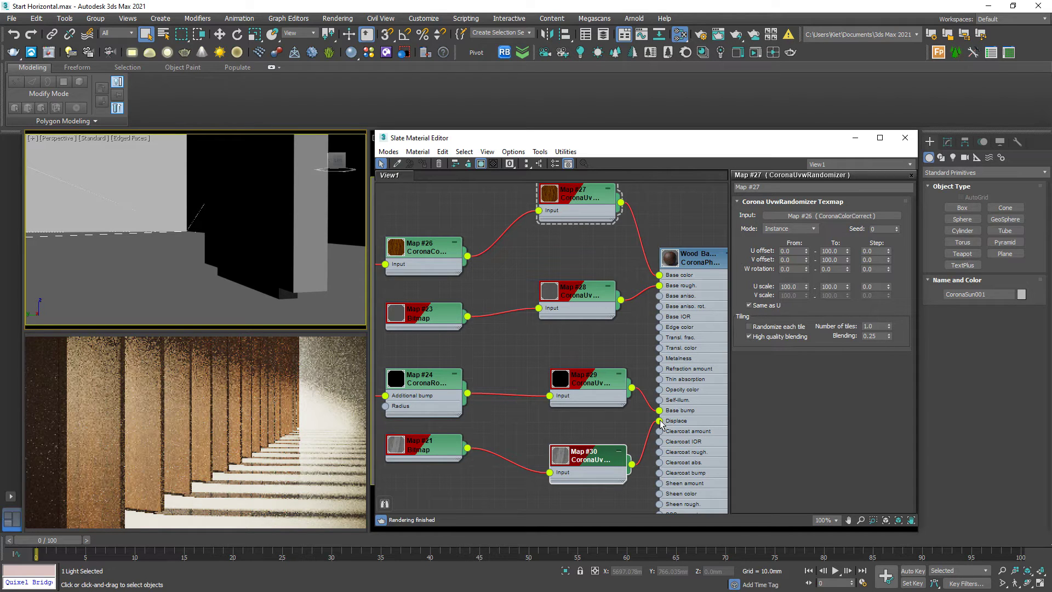
- Set the base layer roughness of the Wood Bamboo material to 0.5
{"action": "left_click", "coordinate": [702, 262]}
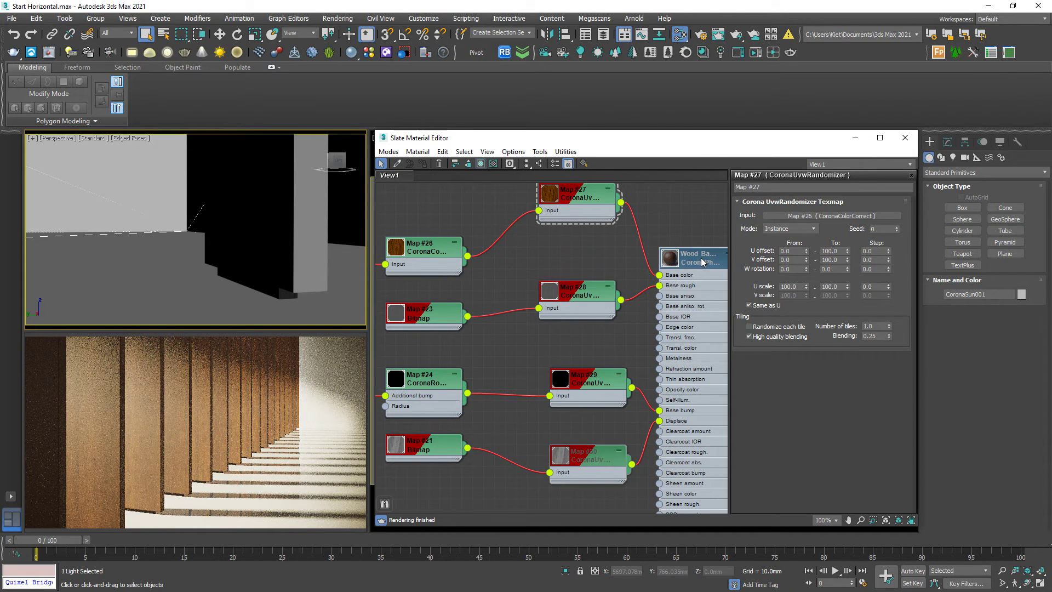
{"action": "double_click", "coordinate": [704, 262]}
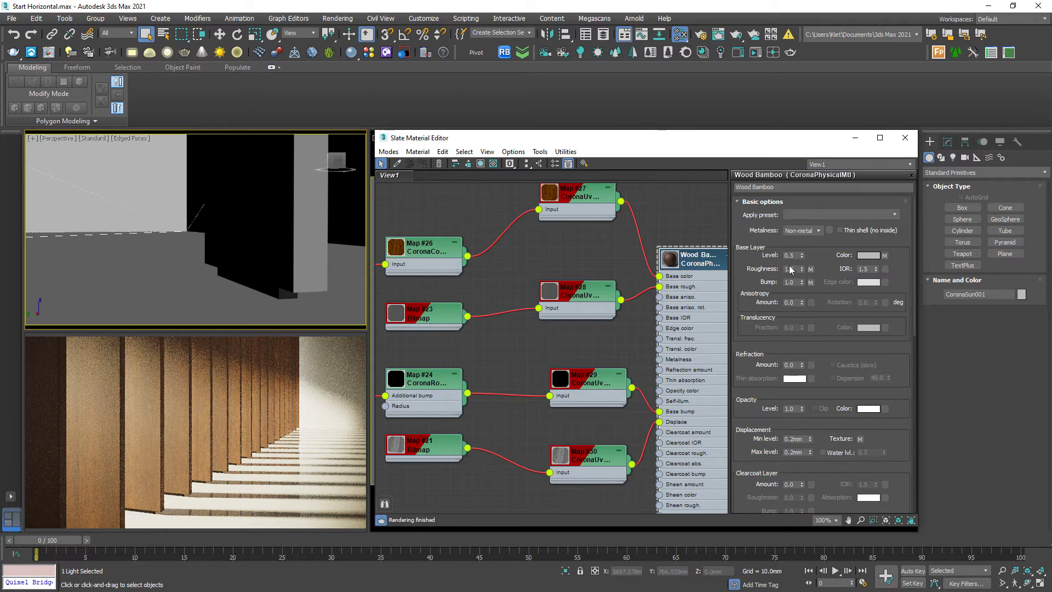
{"action": "double_click", "coordinate": [791, 269]}
{"action": "type", "text": ".5"}
{"action": "key", "text": "Return"}
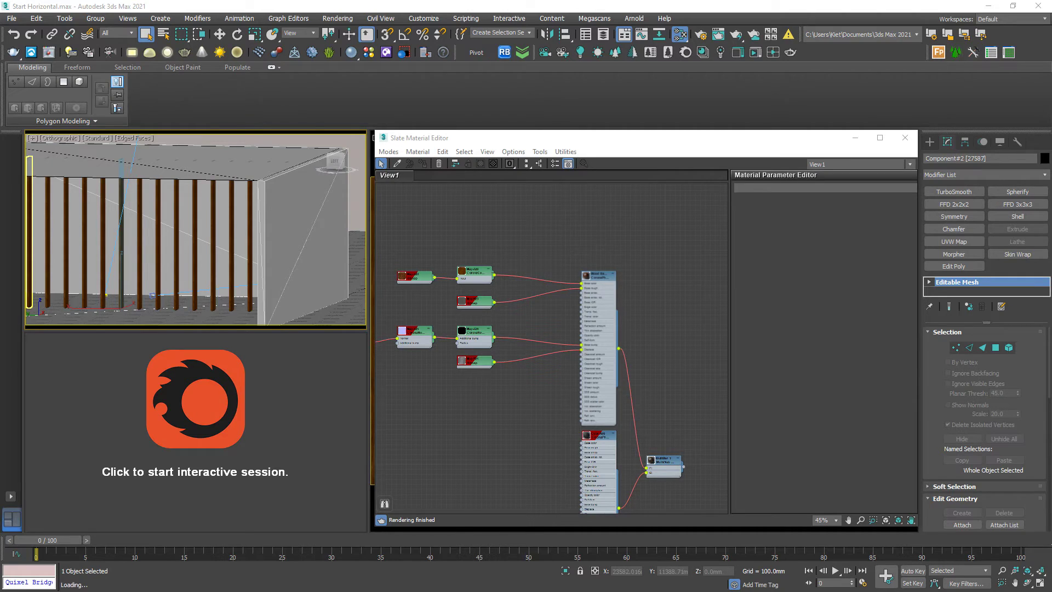
- Select several slats one at a time to check whether they are separate objects
{"action": "middle_click_drag", "start_coordinate": [201, 262], "coordinate": [222, 258]}
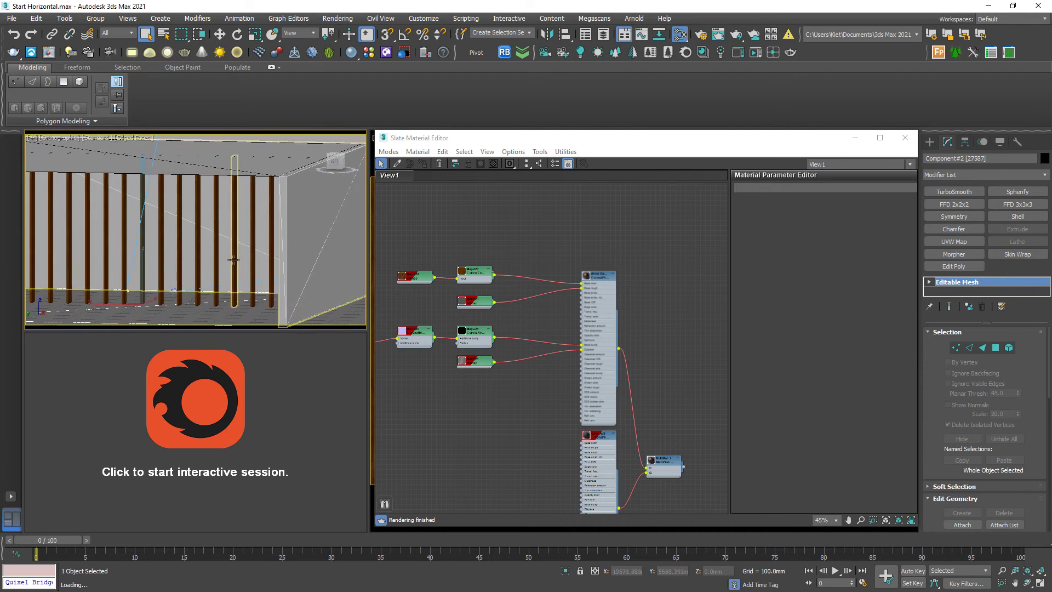
{"action": "left_click", "coordinate": [253, 272]}
{"action": "left_click", "coordinate": [267, 273]}
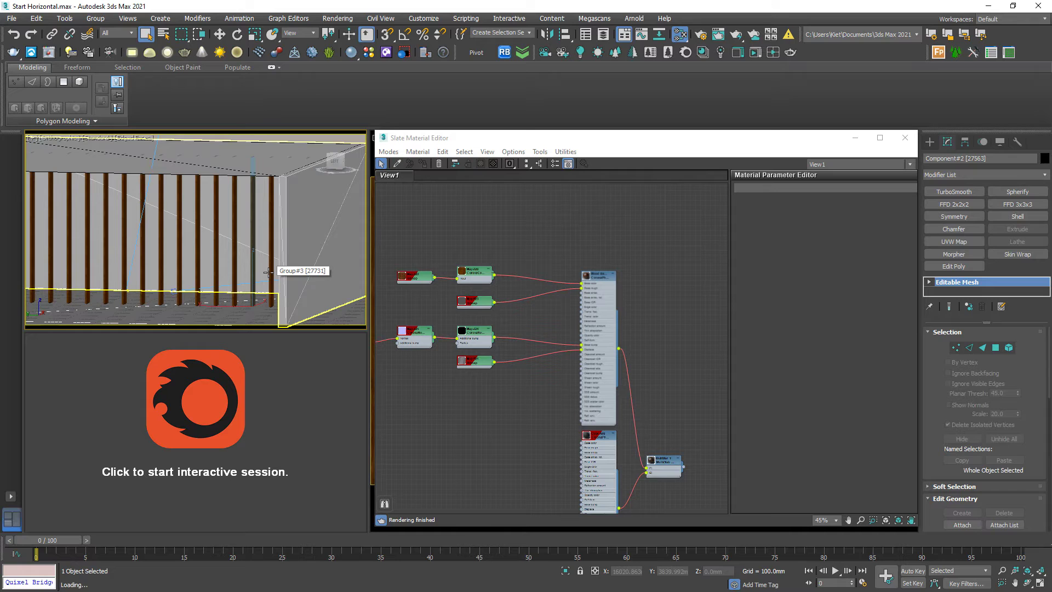
{"action": "left_click", "coordinate": [269, 276]}
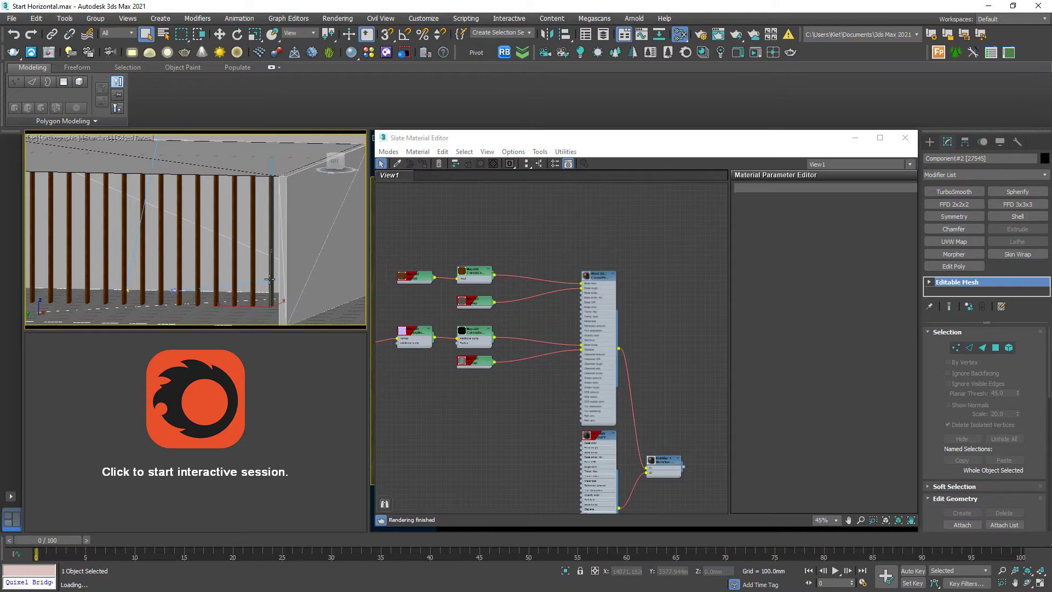
- Select all the wooden slats and isolate them in the viewport
{"action": "scroll", "coordinate": [269, 279], "scroll_direction": "down", "scroll_amount": 5}
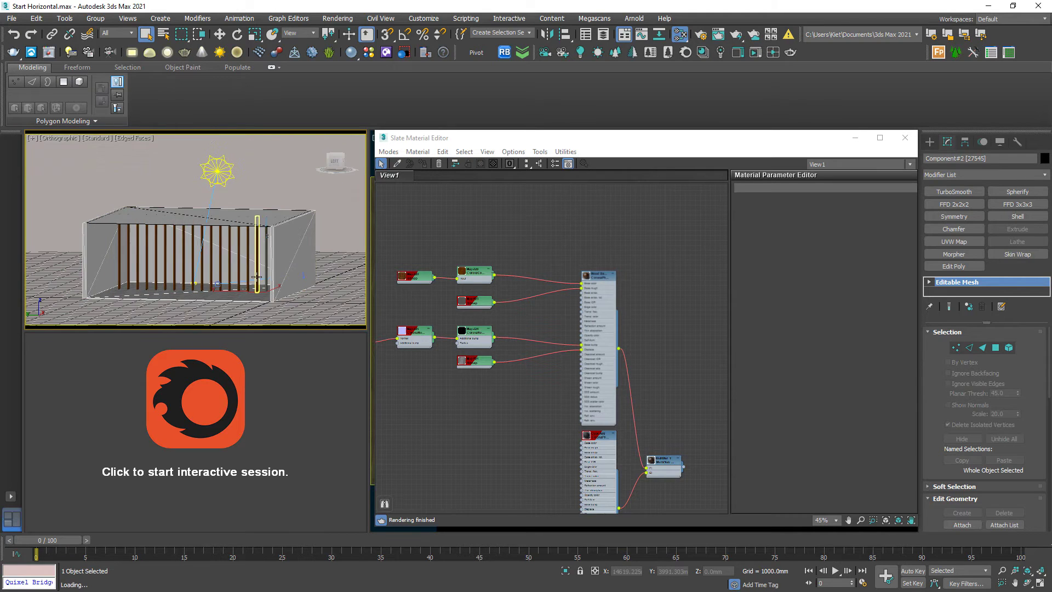
{"action": "right_click", "coordinate": [266, 269]}
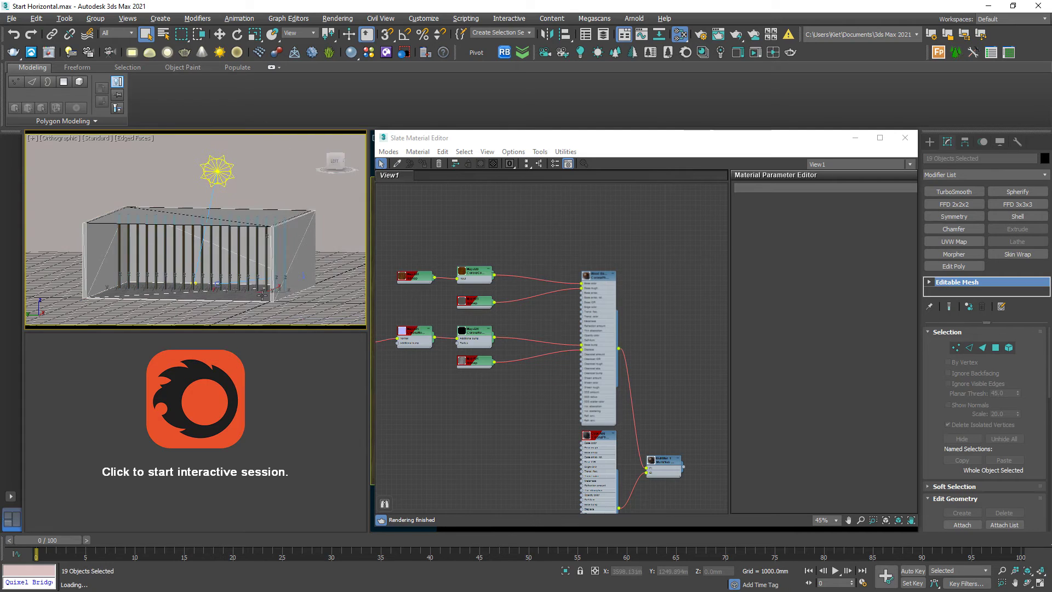
{"action": "key", "text": "alt+q"}
{"action": "scroll", "coordinate": [242, 271], "scroll_direction": "down", "scroll_amount": 3}
{"action": "scroll", "coordinate": [242, 269], "scroll_direction": "up", "scroll_amount": 6}
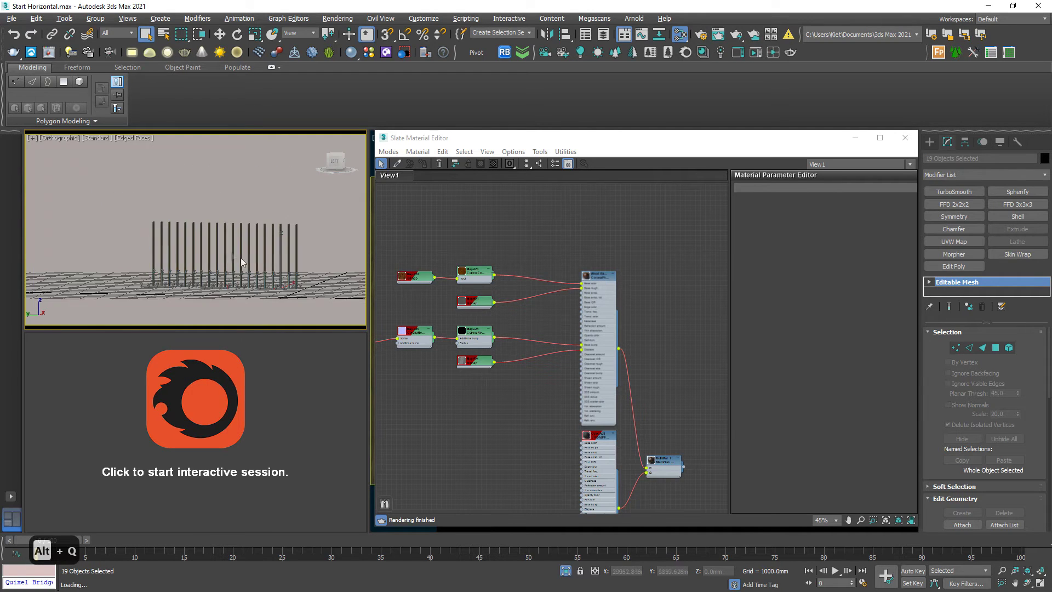
{"action": "middle_click_drag", "start_coordinate": [241, 269], "coordinate": [217, 275], "text": "alt"}
{"action": "scroll", "coordinate": [299, 269], "scroll_direction": "down", "scroll_amount": 5}
{"action": "middle_click_drag", "start_coordinate": [306, 290], "coordinate": [240, 277]}
{"action": "scroll", "coordinate": [296, 289], "scroll_direction": "up", "scroll_amount": 4}
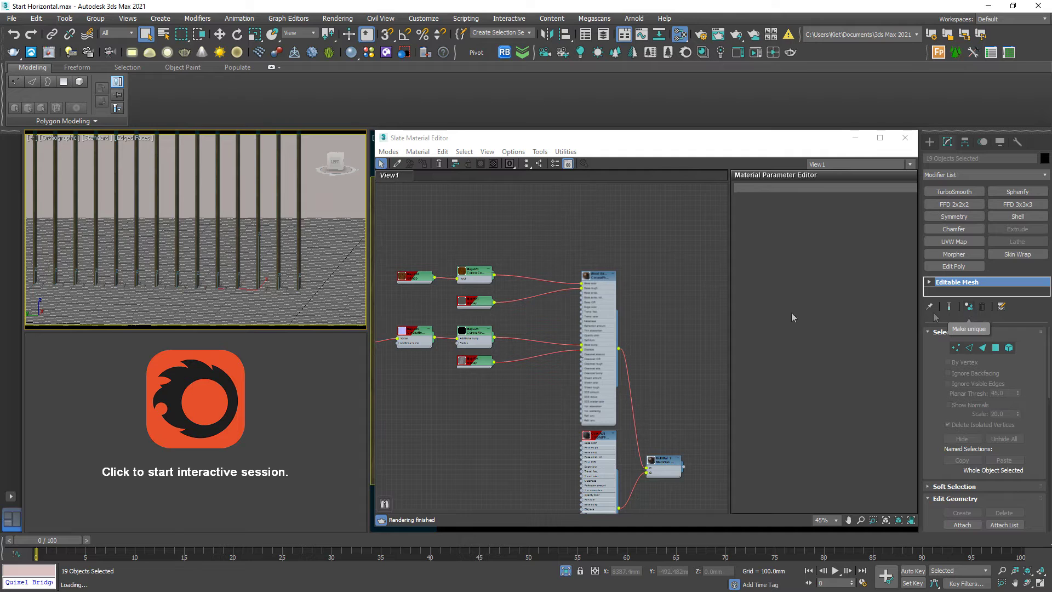
- Make all the isolated slats unique with respect to each other
{"action": "left_click", "coordinate": [298, 250]}
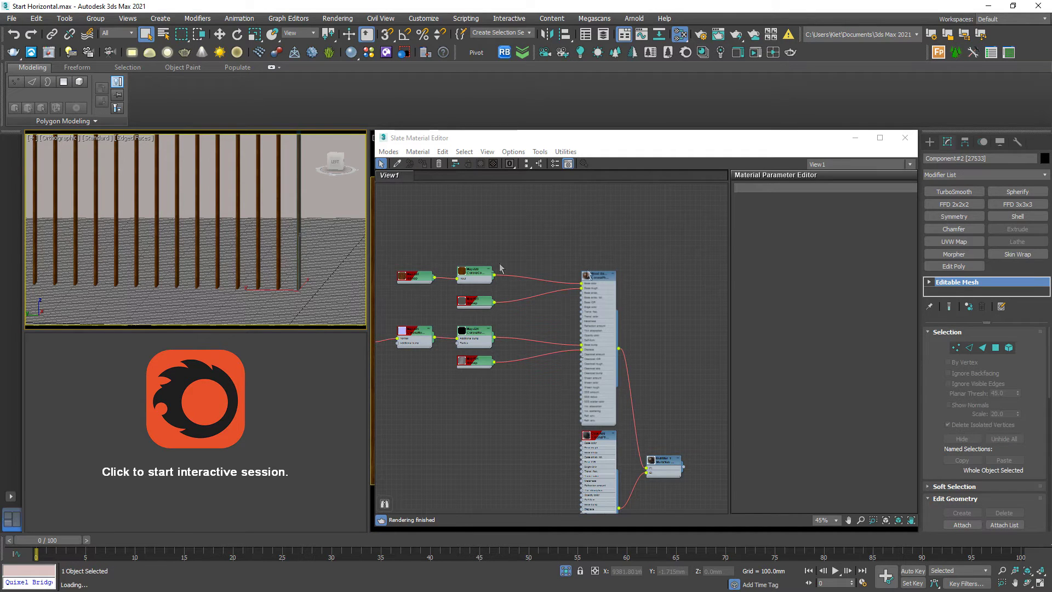
{"action": "key", "text": "ctrl+a"}
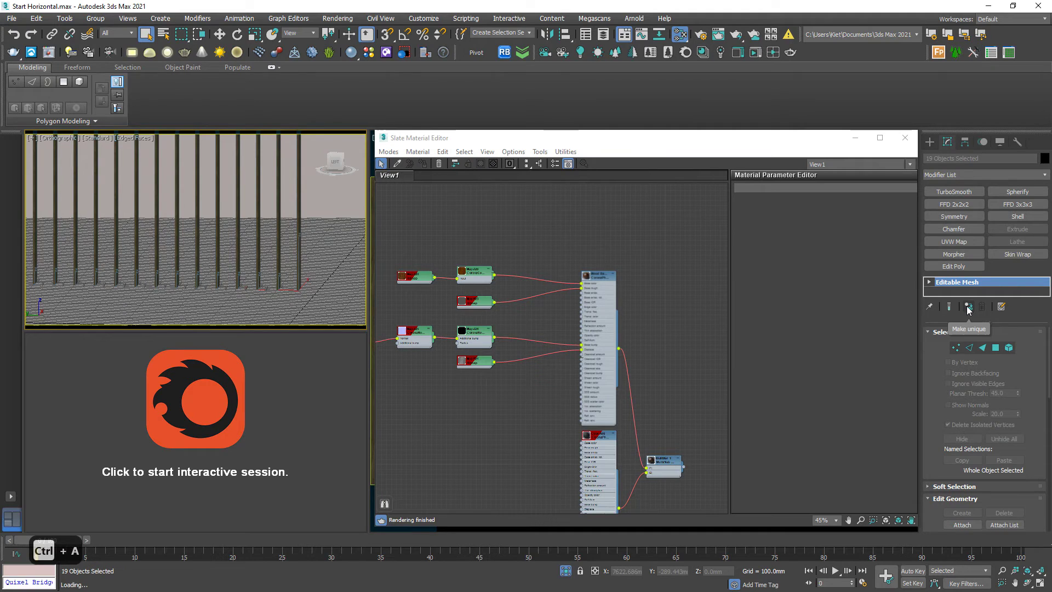
{"action": "left_click", "coordinate": [968, 308]}
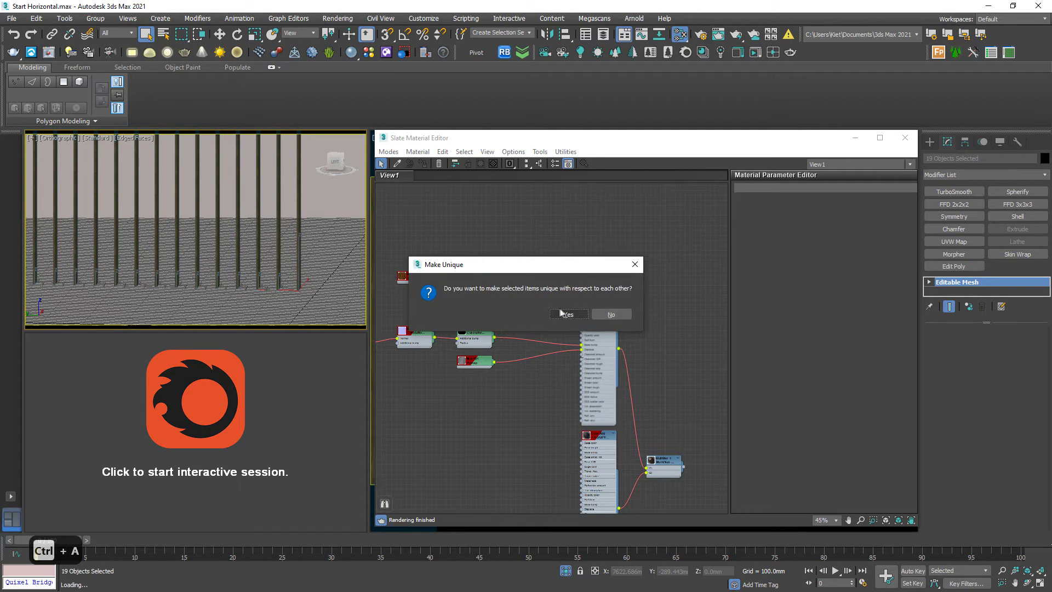
{"action": "left_click", "coordinate": [563, 314]}
- Attach all the other slats to the slat at the near end of the row, using the Attach List
{"action": "left_click", "coordinate": [312, 259]}
{"action": "left_click", "coordinate": [300, 257]}
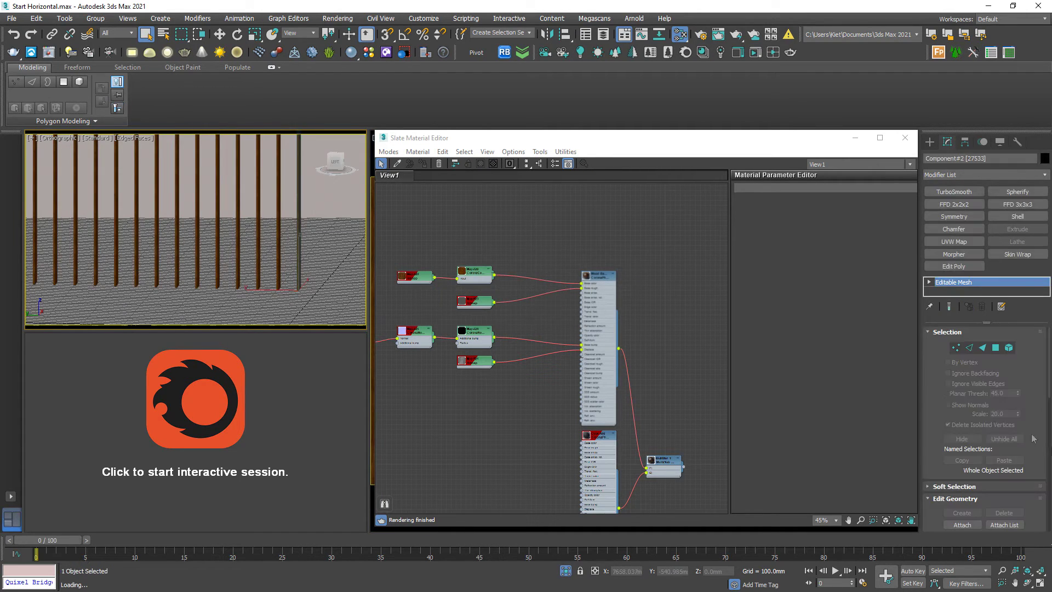
{"action": "scroll", "coordinate": [1009, 382], "scroll_direction": "down", "scroll_amount": 5}
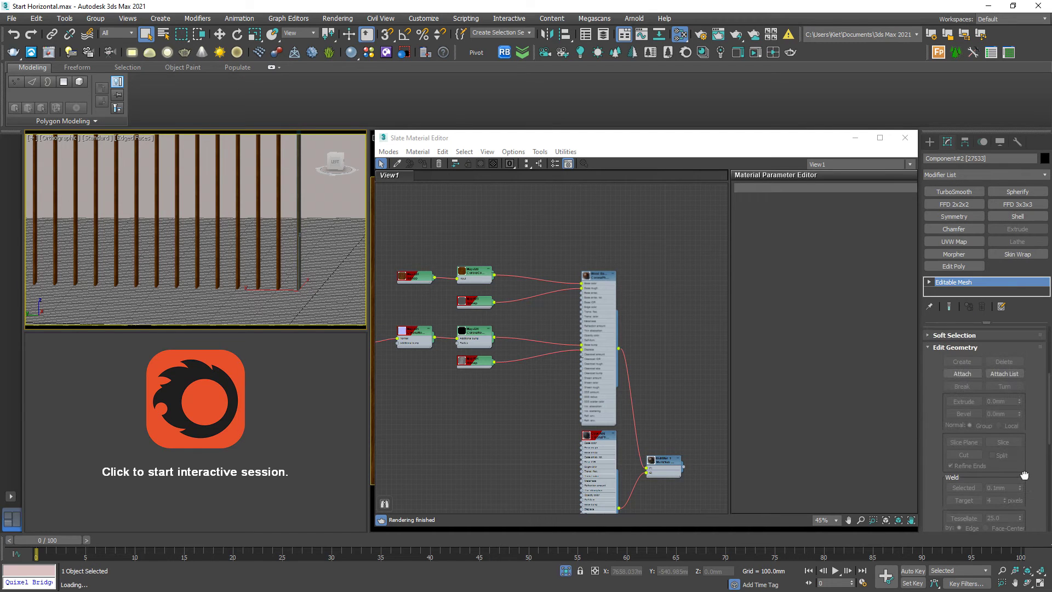
{"action": "key", "text": "ctrl+a"}
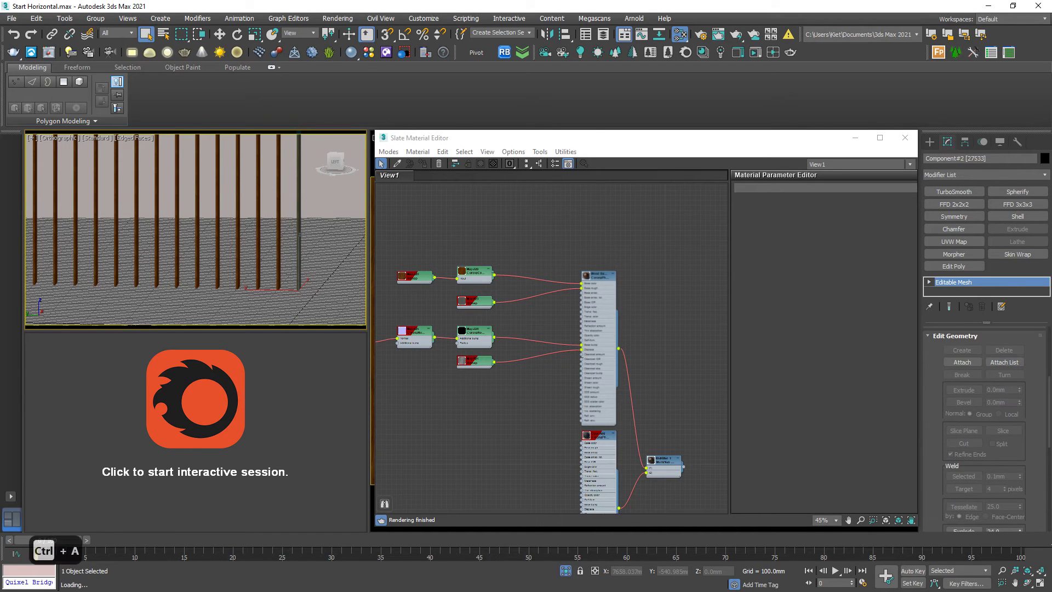
{"action": "key", "text": "ctrl+a"}
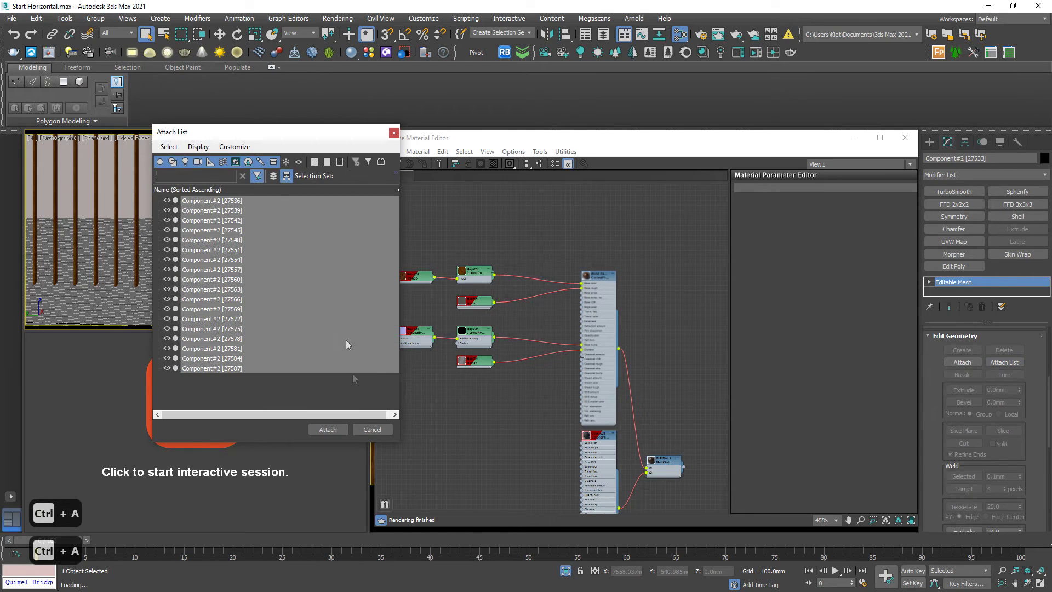
{"action": "left_click", "coordinate": [339, 430]}
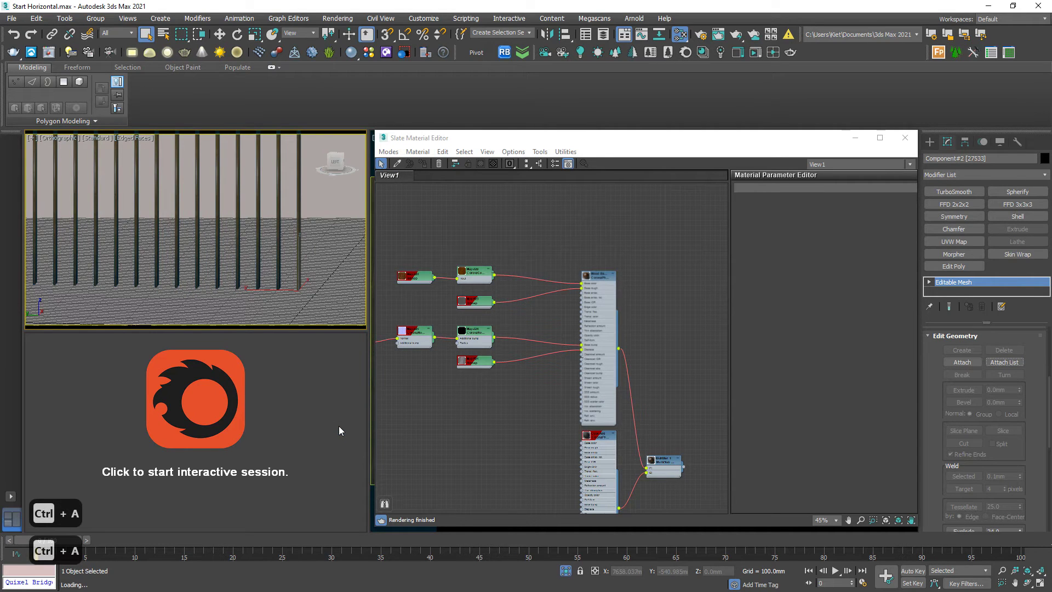
- Select the merged slat mesh and examine the shading across its faces from several angles
{"action": "left_click", "coordinate": [308, 265]}
{"action": "left_click", "coordinate": [300, 265]}
{"action": "scroll", "coordinate": [299, 265], "scroll_direction": "down", "scroll_amount": 5}
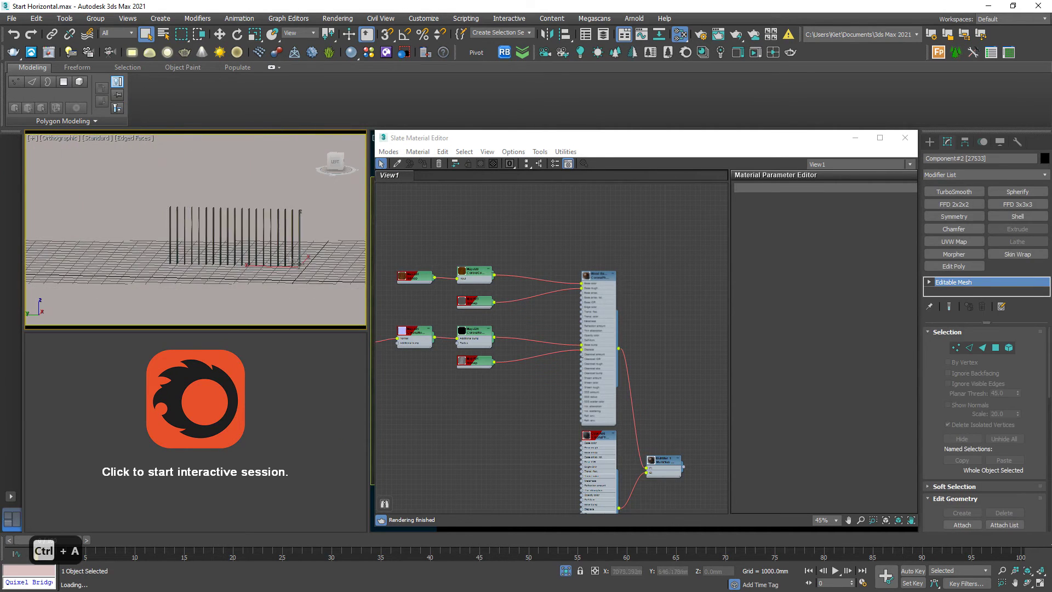
{"action": "middle_click_drag", "start_coordinate": [298, 264], "coordinate": [333, 249], "text": "alt"}
{"action": "scroll", "coordinate": [269, 244], "scroll_direction": "up", "scroll_amount": 7}
{"action": "scroll", "coordinate": [231, 258], "scroll_direction": "down", "scroll_amount": 3}
{"action": "middle_click_drag", "start_coordinate": [211, 263], "coordinate": [165, 239], "text": "alt"}
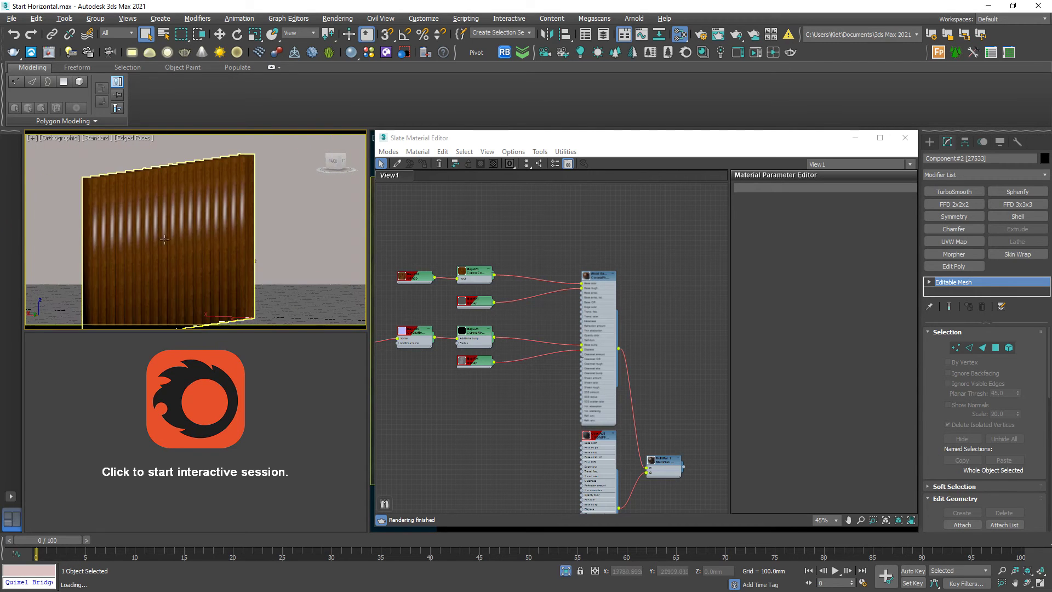
{"action": "scroll", "coordinate": [130, 229], "scroll_direction": "up", "scroll_amount": 2}
{"action": "middle_click_drag", "start_coordinate": [243, 214], "coordinate": [105, 211], "text": "alt"}
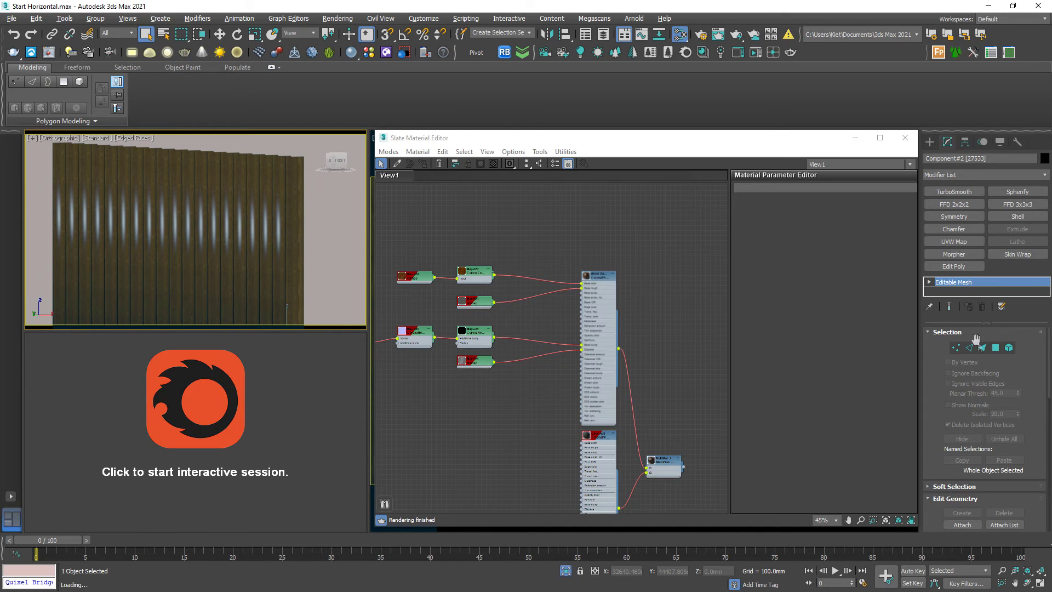
- Clear all smoothing groups on every polygon of the merged slat mesh
{"action": "key", "text": "4"}
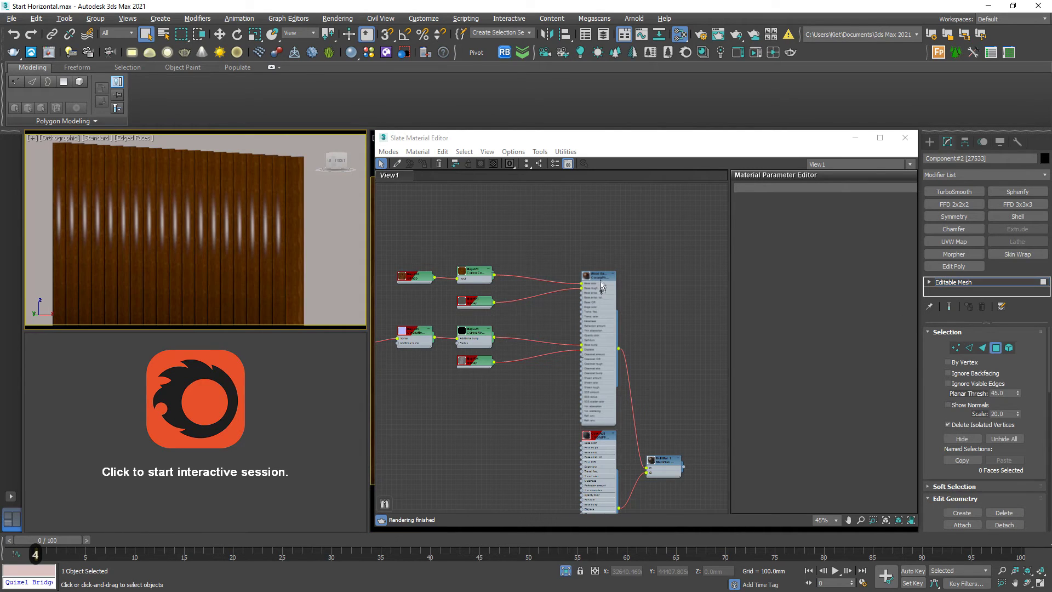
{"action": "key", "text": "ctrl+a"}
{"action": "scroll", "coordinate": [1040, 395], "scroll_direction": "down", "scroll_amount": 10}
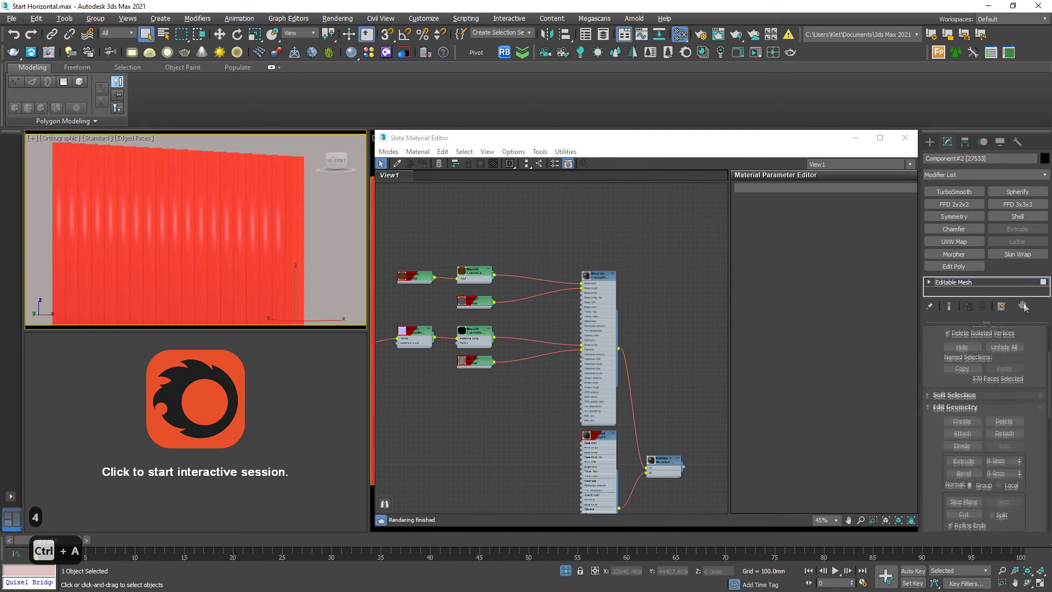
{"action": "scroll", "coordinate": [1034, 474], "scroll_direction": "down", "scroll_amount": 5}
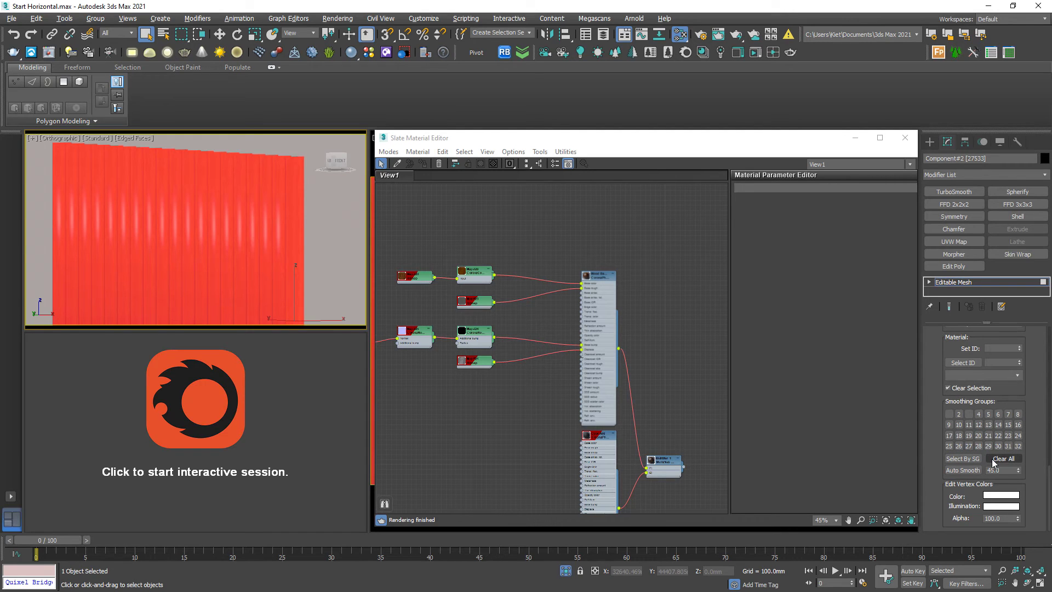
{"action": "left_click", "coordinate": [334, 292]}
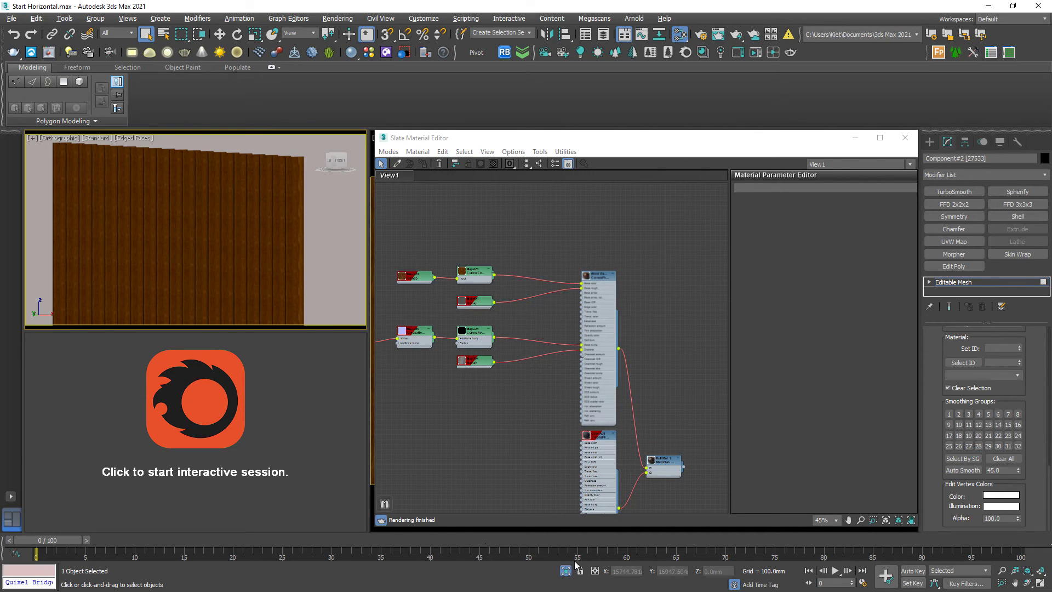
- Exit isolation mode and start the Corona interactive rendering
{"action": "scroll", "coordinate": [476, 237], "scroll_direction": "up", "scroll_amount": 2}
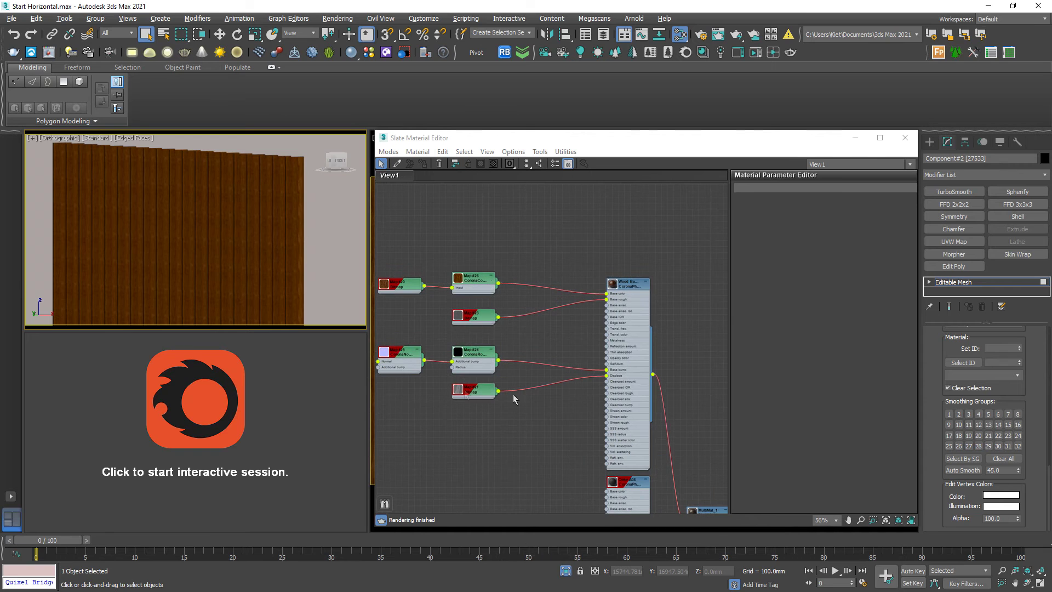
{"action": "left_click", "coordinate": [318, 442]}
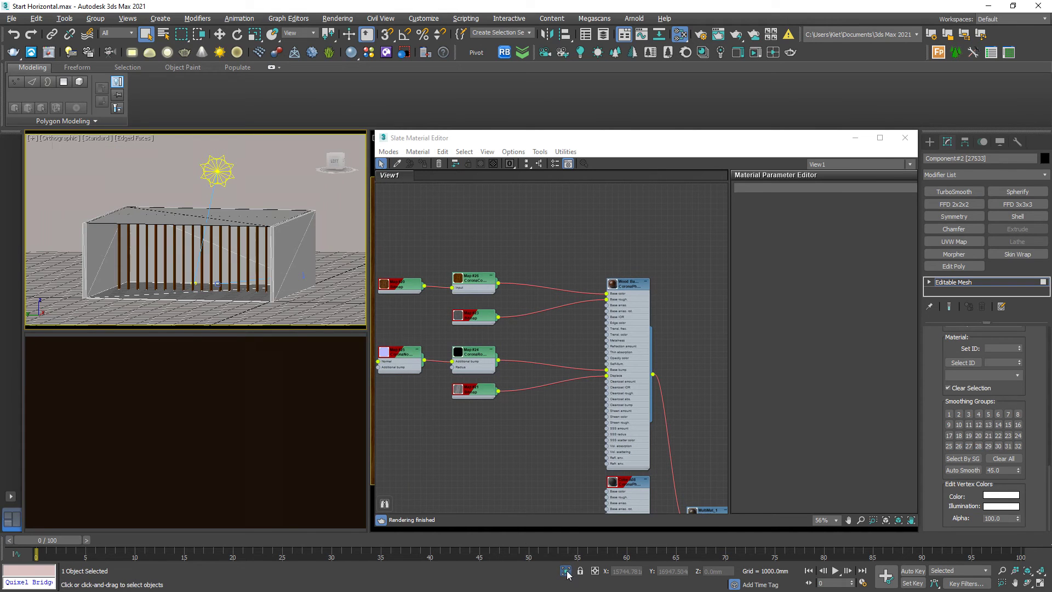
- Delete the map connections to Wood Bamboo's base roughness, base bump and displacement inputs, and set its base layer roughness to 1
{"action": "scroll", "coordinate": [526, 304], "scroll_direction": "up", "scroll_amount": 4}
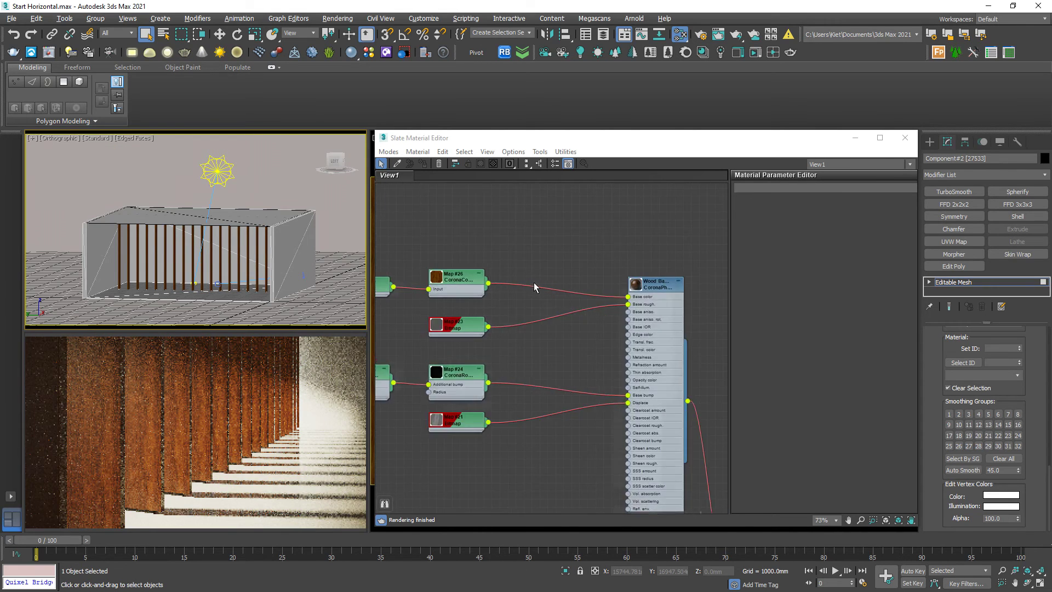
{"action": "left_click_drag", "start_coordinate": [515, 290], "coordinate": [451, 516]}
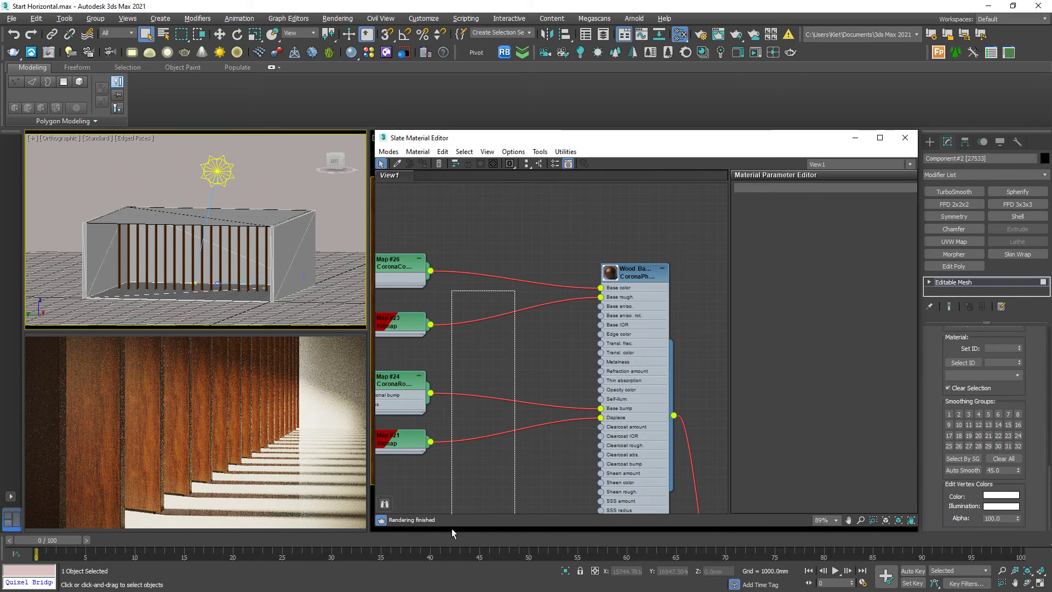
{"action": "key", "text": "Delete"}
{"action": "left_click", "coordinate": [625, 271]}
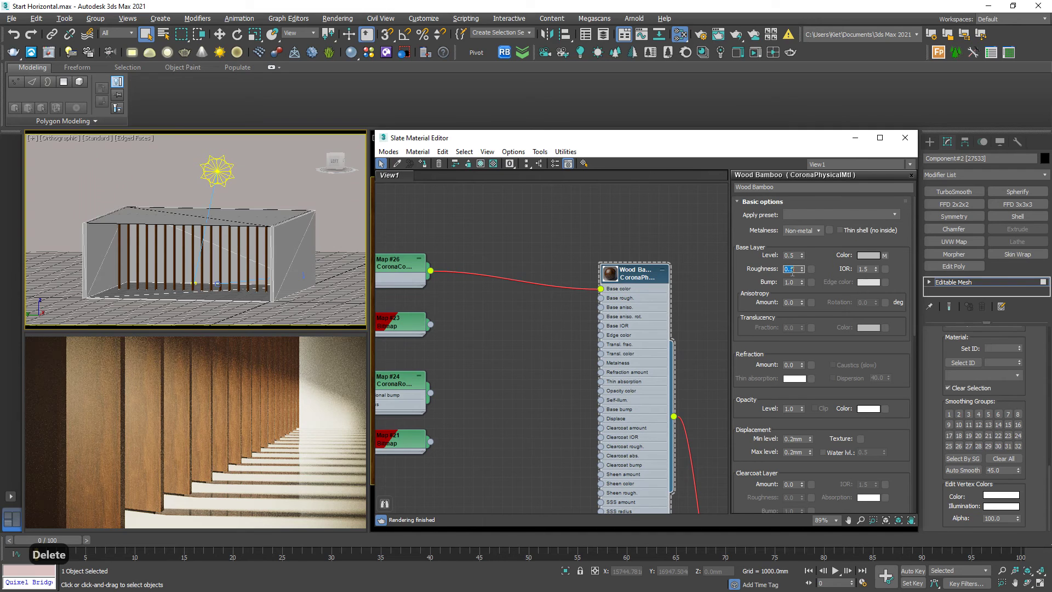
{"action": "type", "text": "1"}
{"action": "key", "text": "Return"}
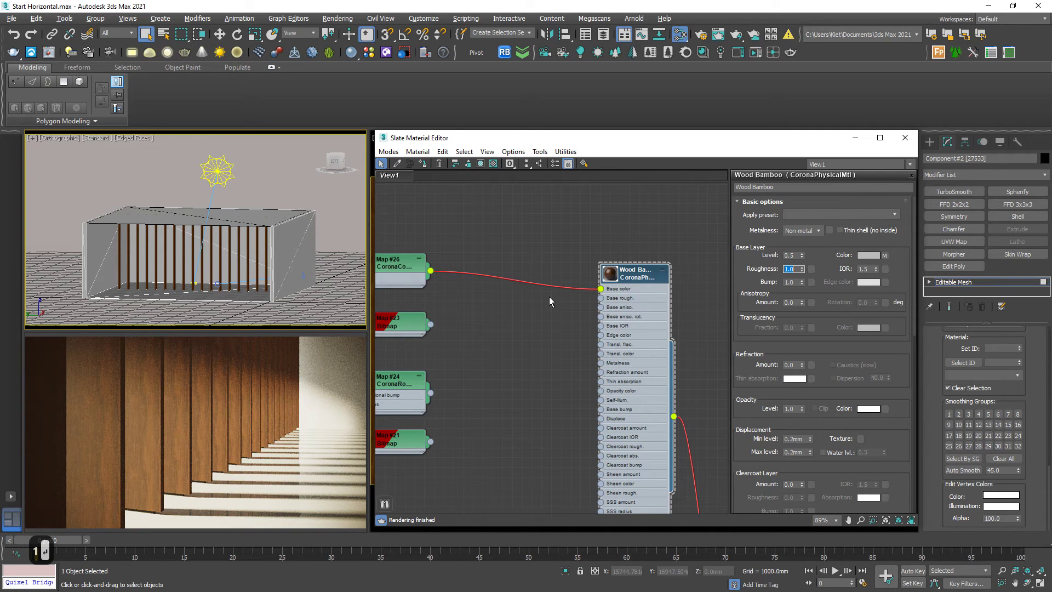
{"action": "left_click", "coordinate": [539, 321]}
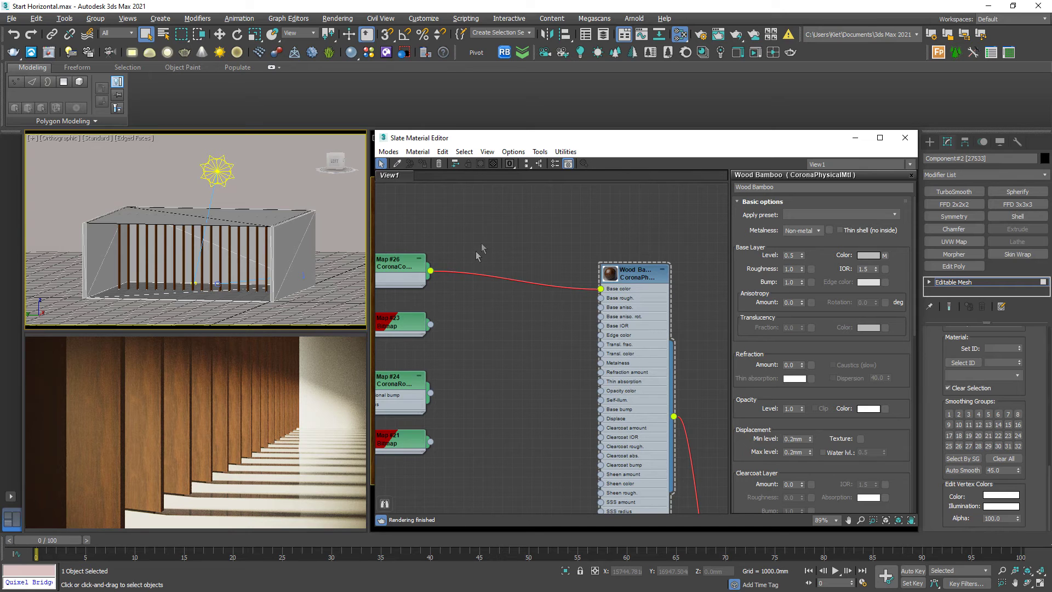
- Insert a CoronaUvwRandomizer map between the Corona color correct map and Wood Bamboo's base color input
{"action": "left_click_drag", "start_coordinate": [430, 270], "coordinate": [486, 227]}
{"action": "mouse_move", "coordinate": [512, 246]}
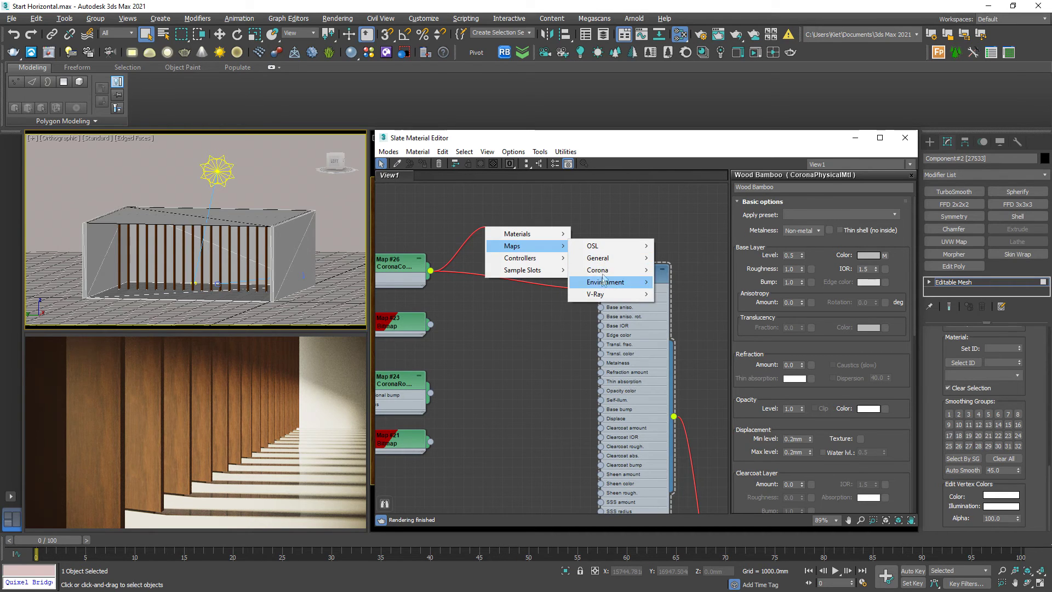
{"action": "mouse_move", "coordinate": [598, 270]}
{"action": "left_click", "coordinate": [704, 466]}
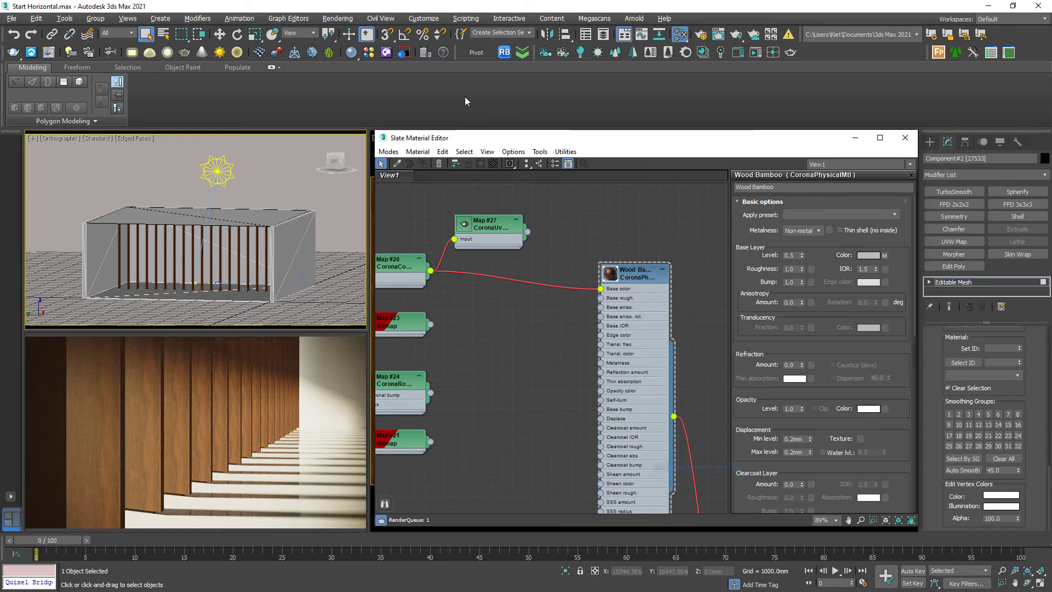
{"action": "double_click", "coordinate": [490, 226]}
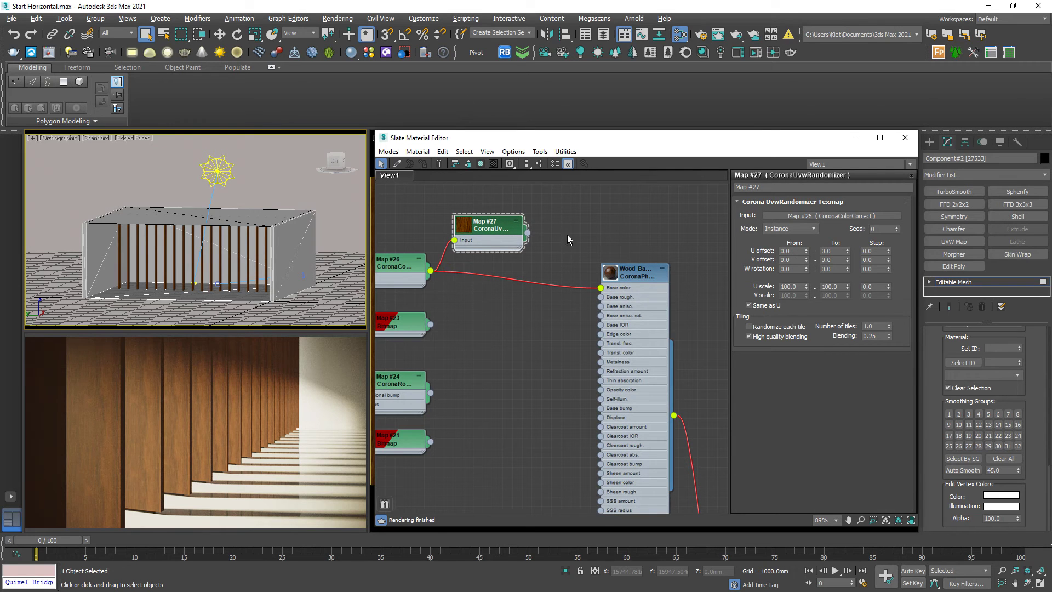
{"action": "left_click_drag", "start_coordinate": [528, 233], "coordinate": [601, 287]}
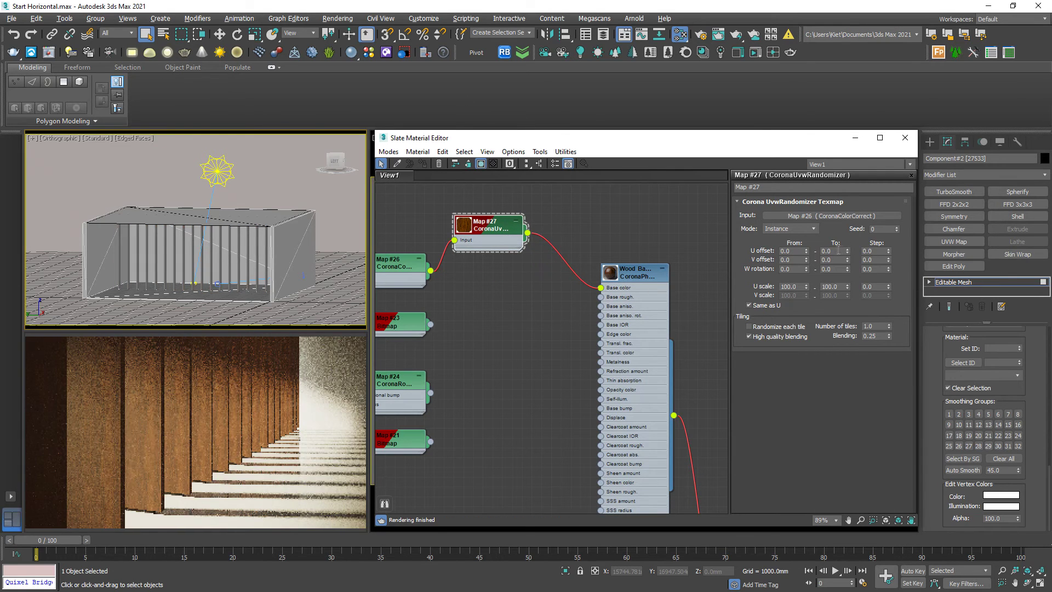
- Set the upper limit of both the U offset and V offset in the UVW randomizer to 100
{"action": "left_click", "coordinate": [837, 251]}
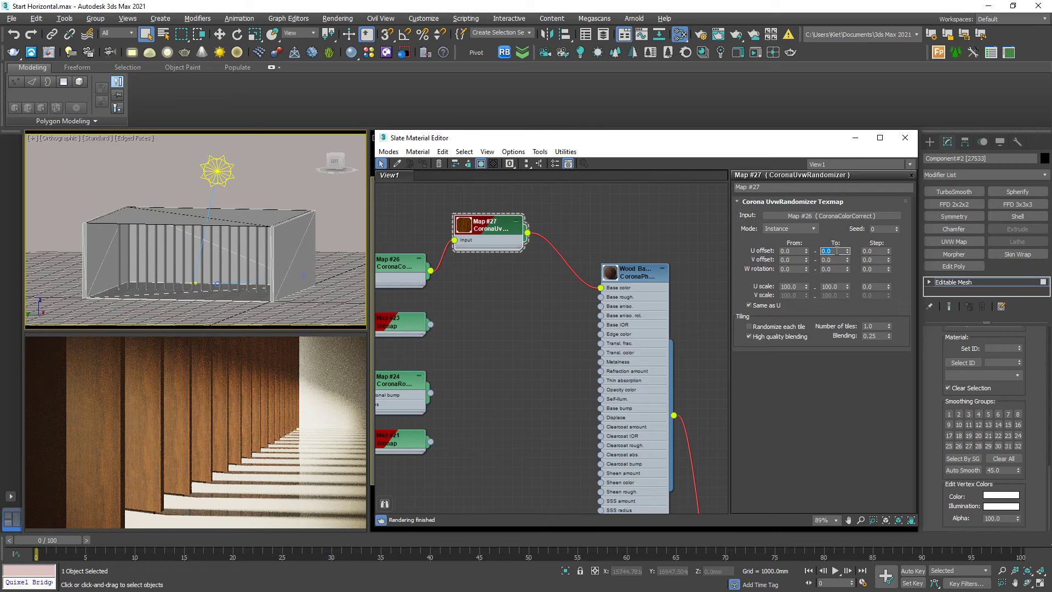
{"action": "type", "text": "1000"}
{"action": "key", "text": "BackSpace"}
{"action": "key", "text": "Tab"}
{"action": "key", "text": "Tab"}
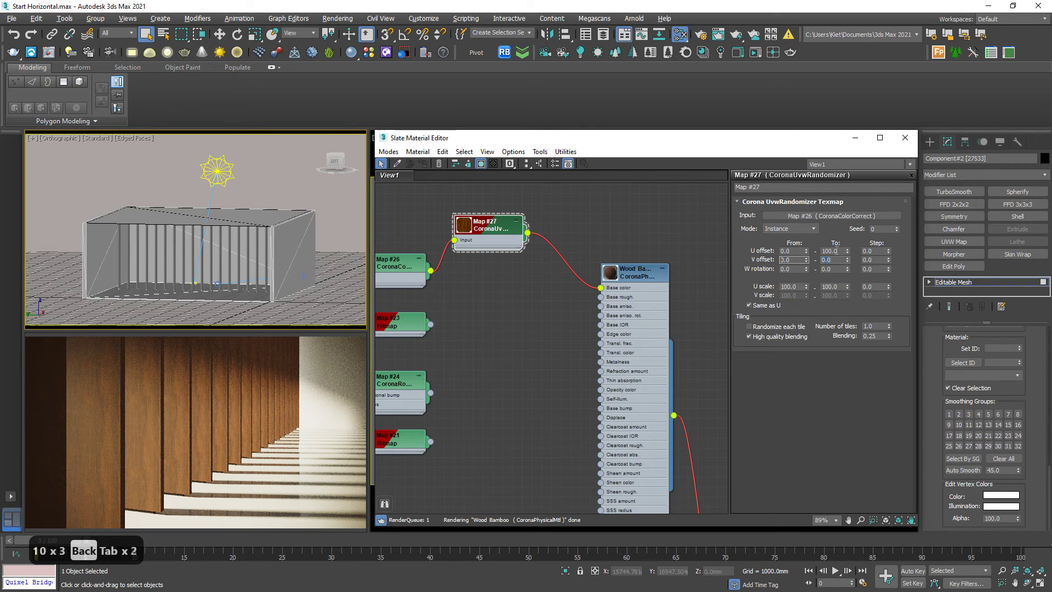
{"action": "key", "text": "Tab"}
{"action": "type", "text": "100"}
{"action": "key", "text": "Return"}
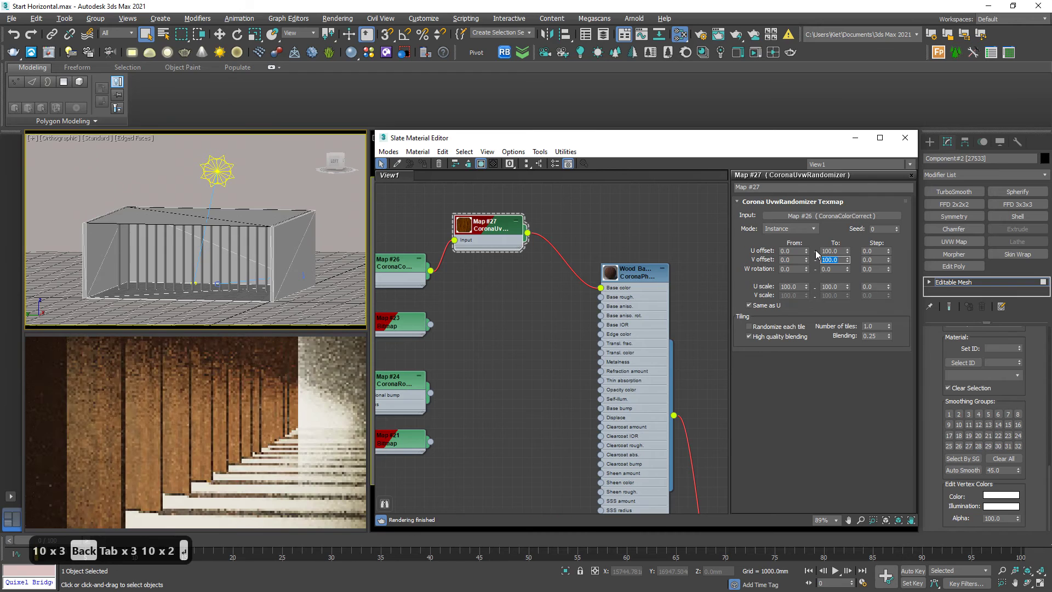
- Change the UVW randomizer's mode to Mesh Element
{"action": "key", "text": "ctrl+2"}
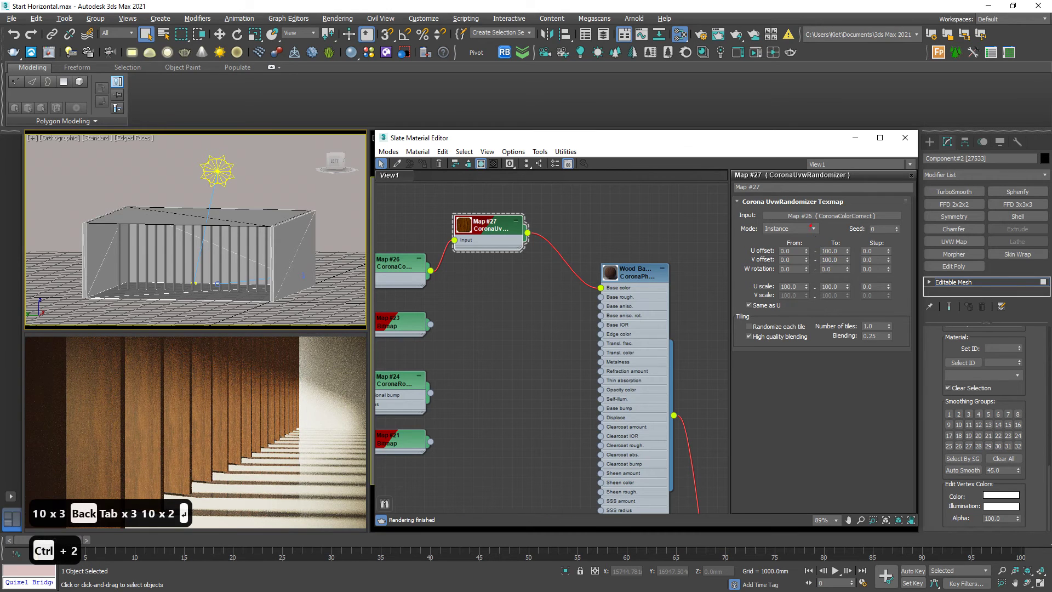
{"action": "key", "text": "Escape"}
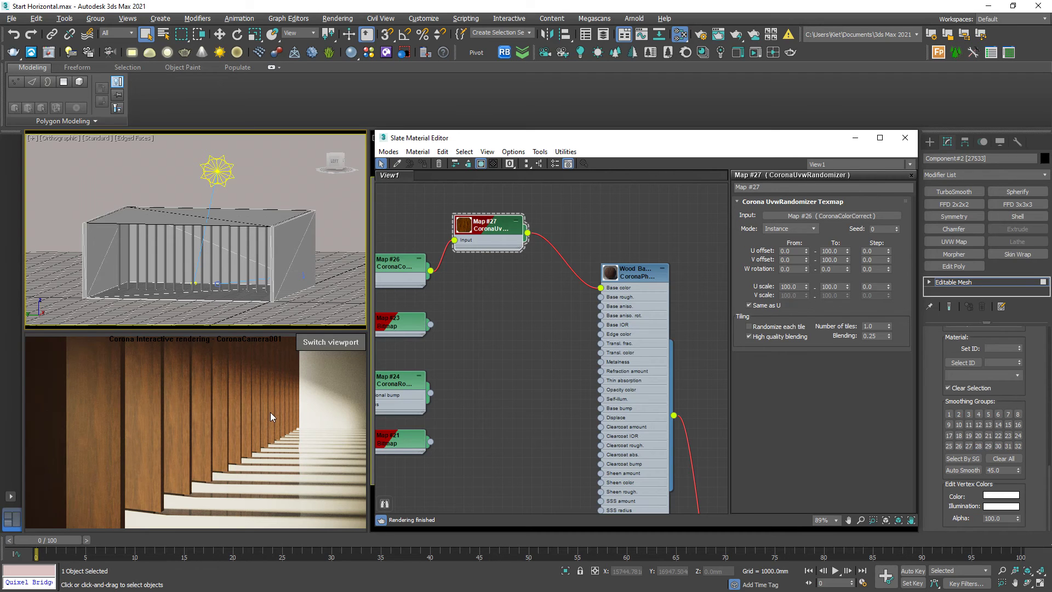
{"action": "left_click", "coordinate": [794, 234]}
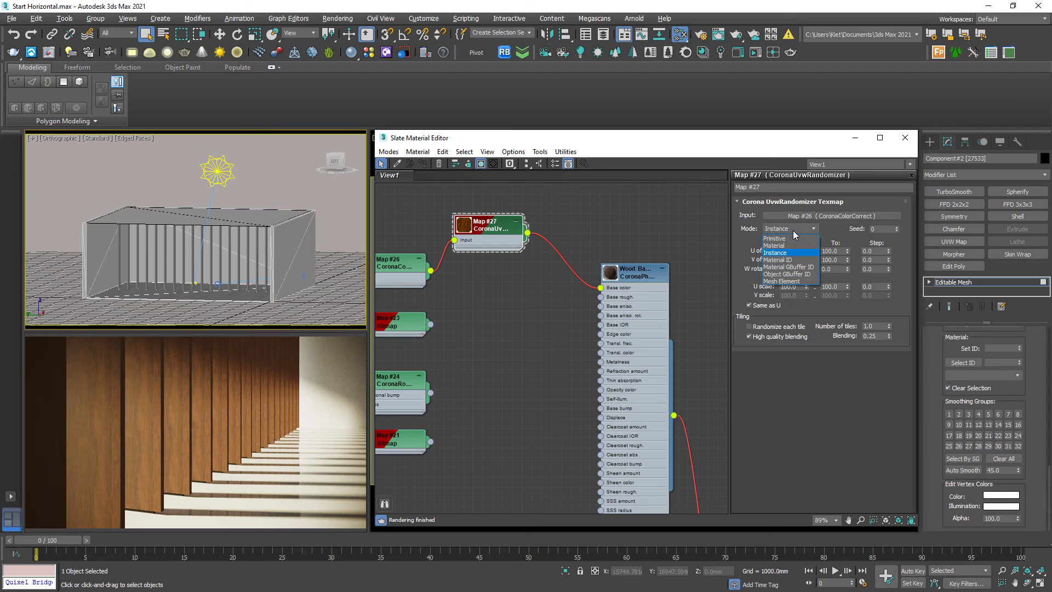
{"action": "left_click", "coordinate": [792, 282]}
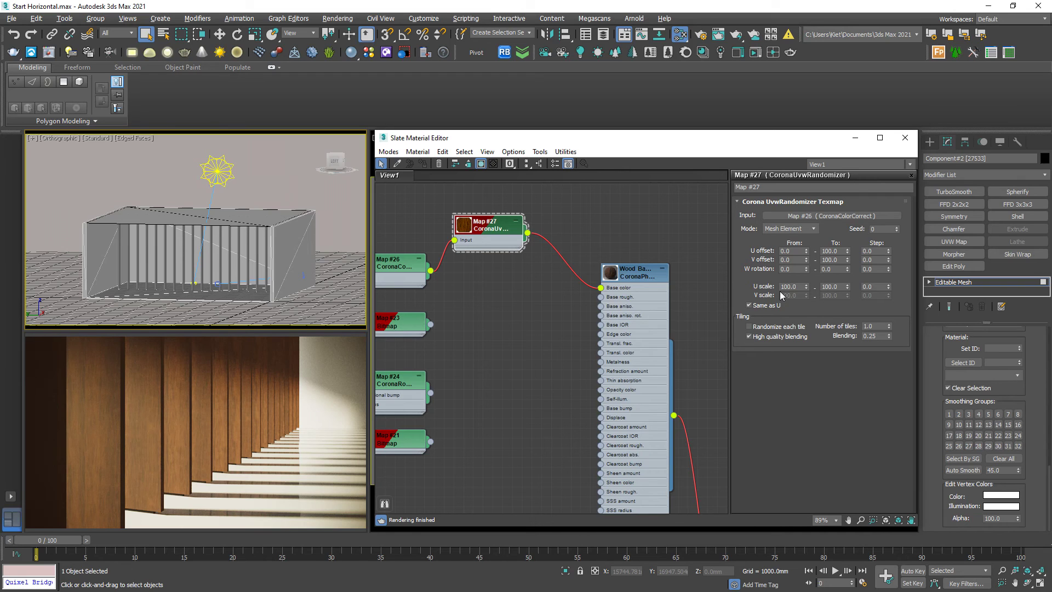
- Make three copies of the UVW randomizer and feed them with Map #23, Map #24 and Map #21 respectively
{"action": "middle_click_drag", "start_coordinate": [501, 304], "coordinate": [532, 305]}
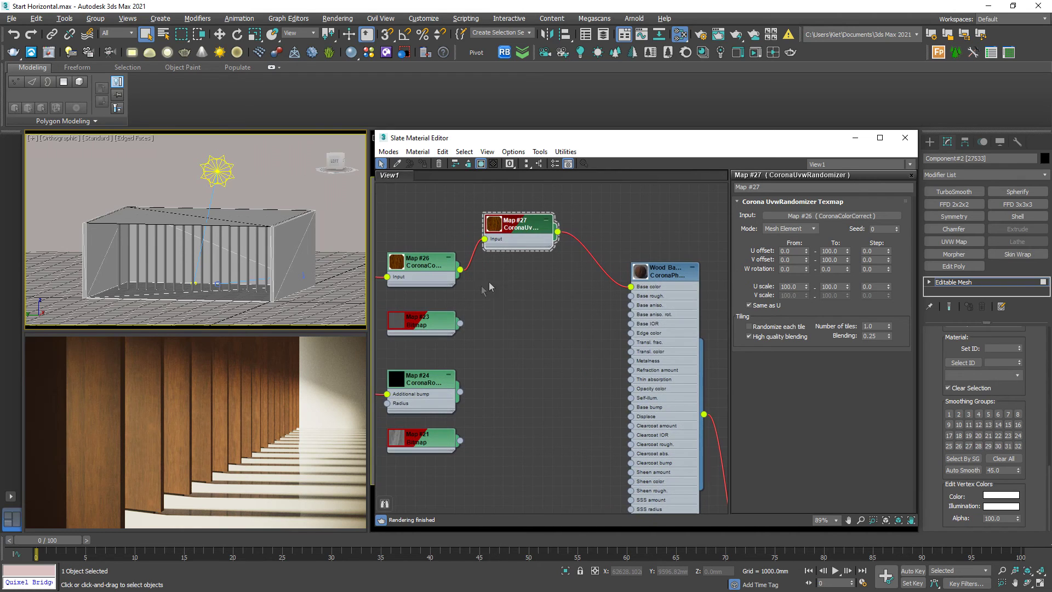
{"action": "mouse_move", "coordinate": [515, 237]}
{"action": "left_mouse_down", "text": "shift"}
{"action": "mouse_move", "coordinate": [536, 334]}
{"action": "mouse_move", "coordinate": [525, 395]}
{"action": "mouse_move", "coordinate": [537, 464]}
{"action": "left_mouse_up", "text": "shift"}
{"action": "left_click_drag", "start_coordinate": [461, 324], "coordinate": [505, 335]}
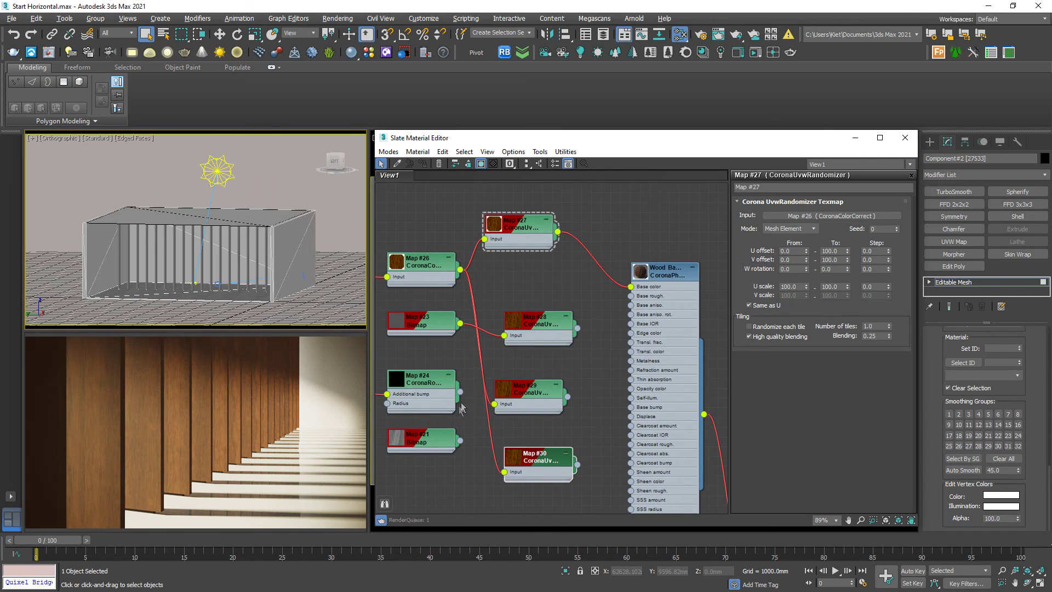
{"action": "left_click_drag", "start_coordinate": [461, 391], "coordinate": [494, 404]}
{"action": "left_click_drag", "start_coordinate": [460, 440], "coordinate": [504, 471]}
- Connect the three copied randomizers, in order, to Wood Bamboo's base roughness, base bump and displacement inputs
{"action": "left_click_drag", "start_coordinate": [577, 328], "coordinate": [632, 296]}
{"action": "left_click_drag", "start_coordinate": [568, 396], "coordinate": [632, 407]}
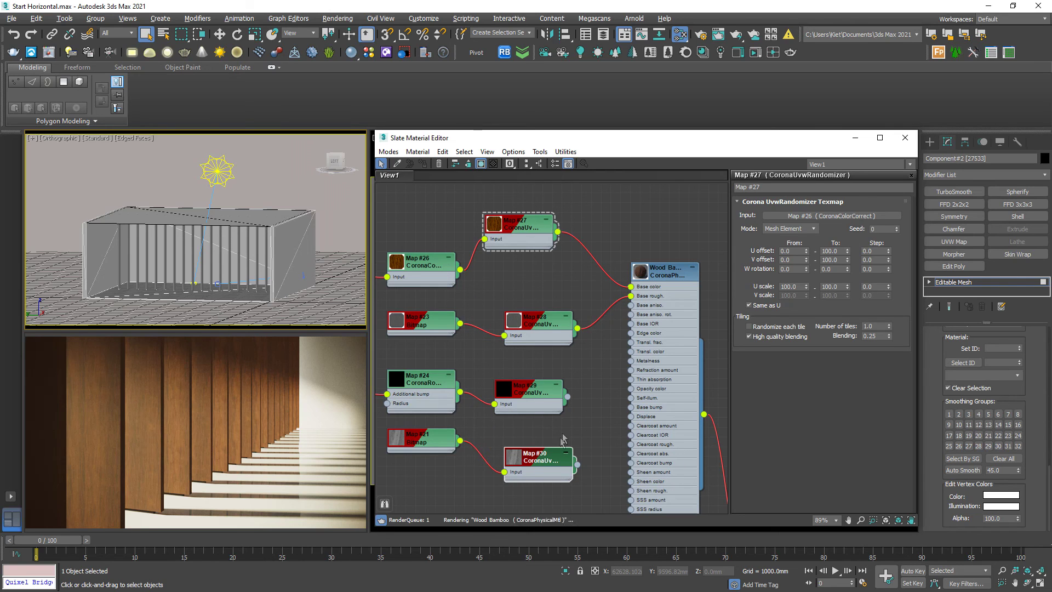
{"action": "left_click_drag", "start_coordinate": [577, 465], "coordinate": [631, 417]}
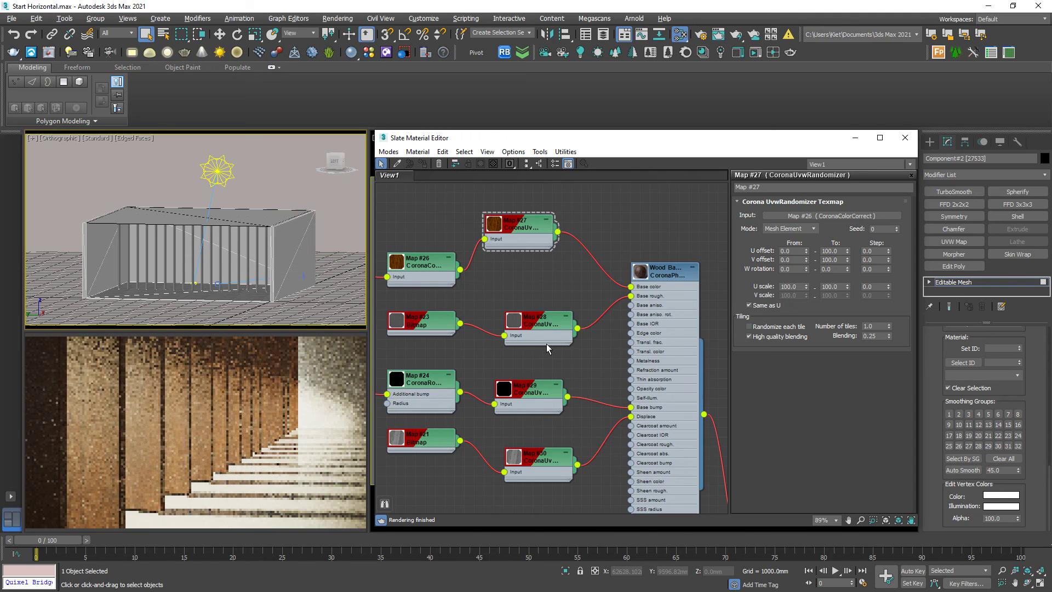
- Set the base layer roughness of the Wood Bamboo material to 0.5
{"action": "left_click", "coordinate": [682, 274]}
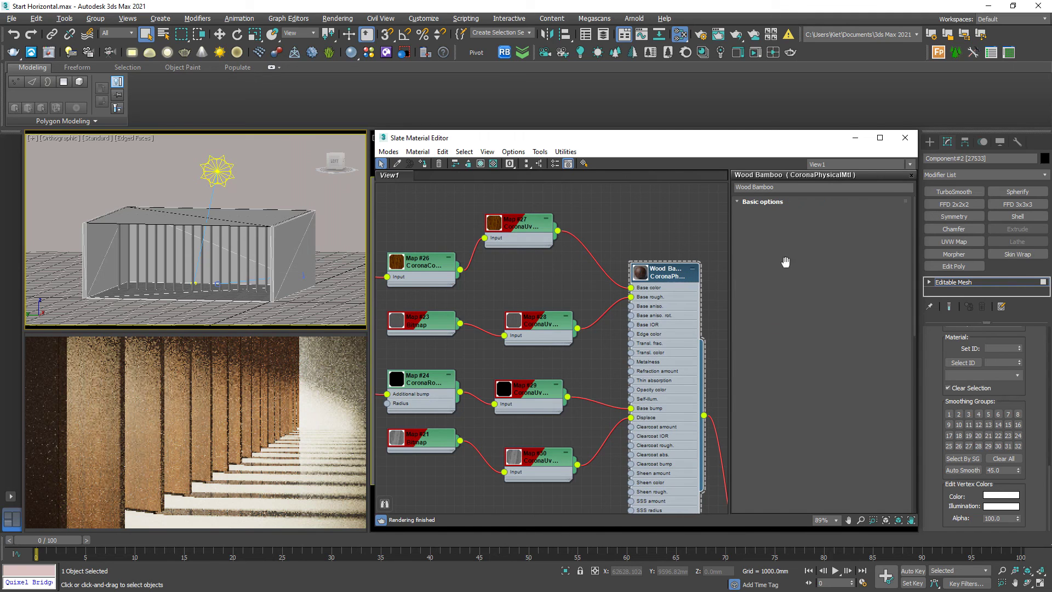
{"action": "left_click", "coordinate": [794, 270]}
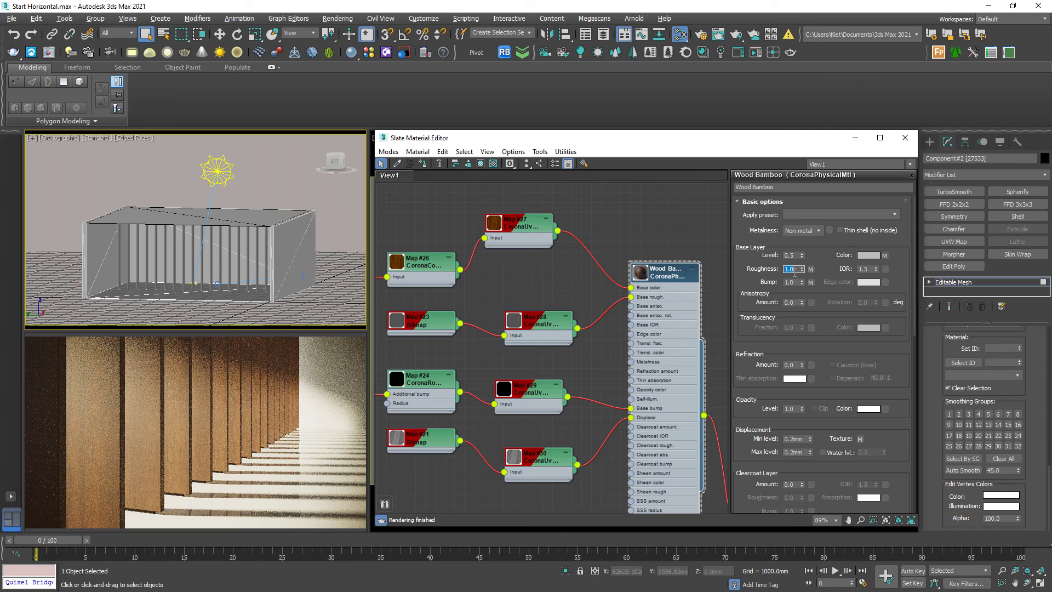
{"action": "type", "text": ".5"}
{"action": "key", "text": "Return"}
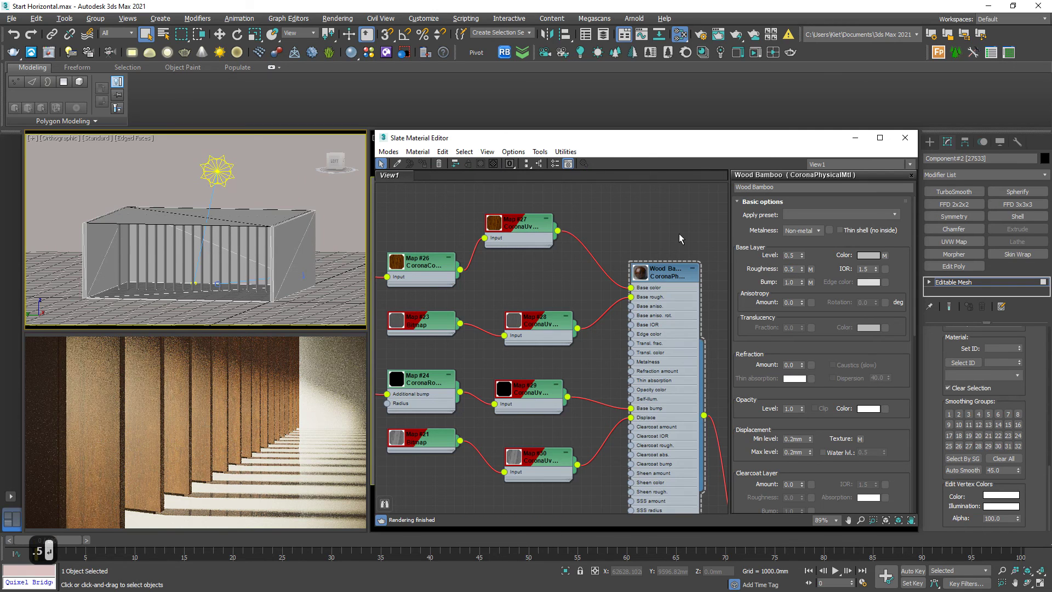